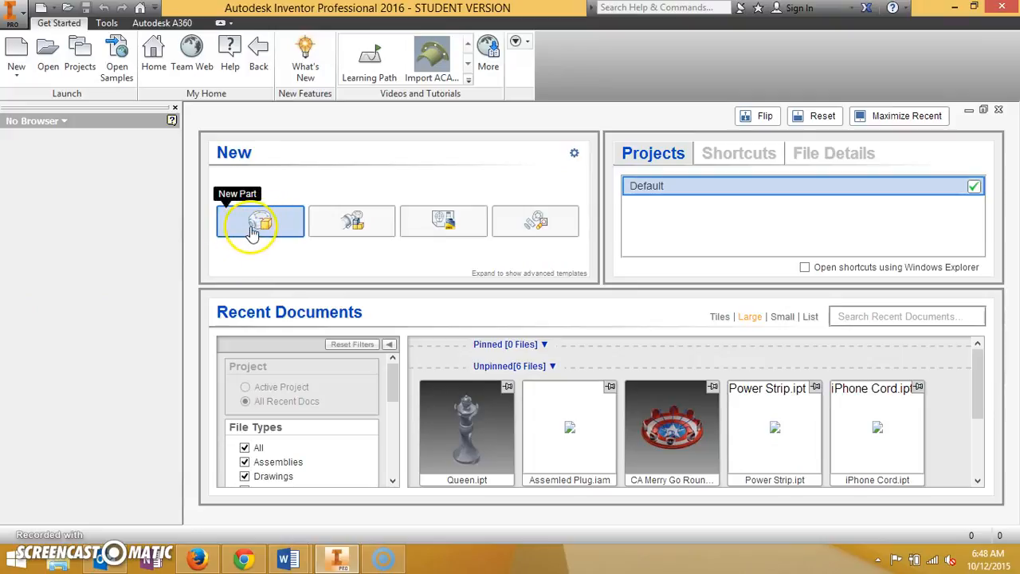
Create a new part and start a 2D sketch on the XY plane.
click(54, 8)
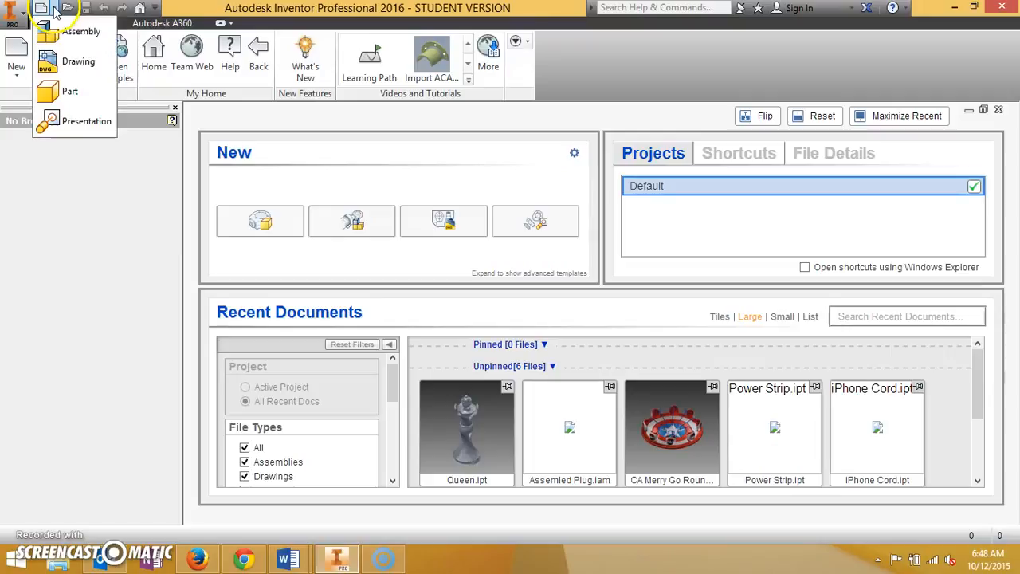
click(70, 93)
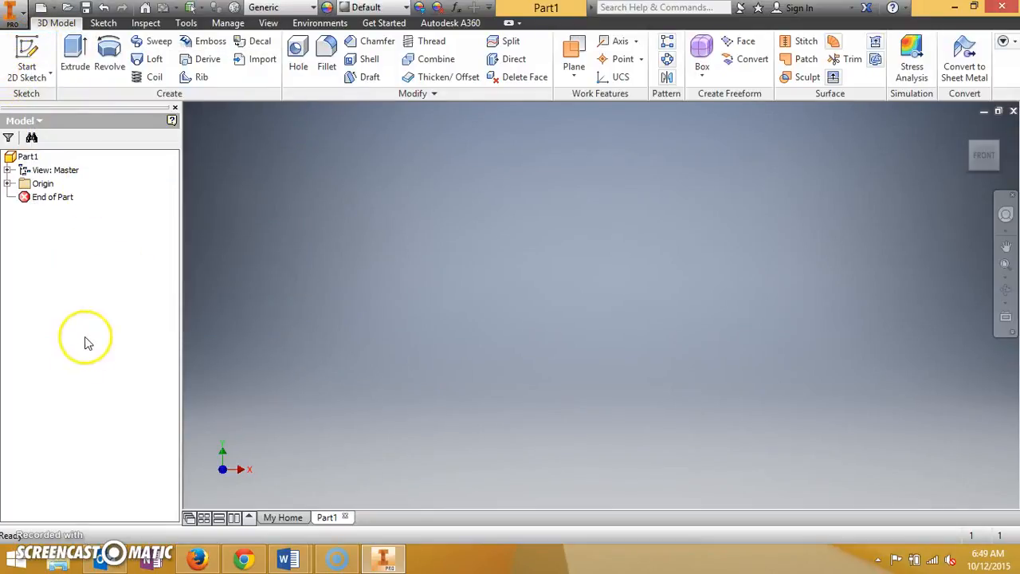
click(42, 79)
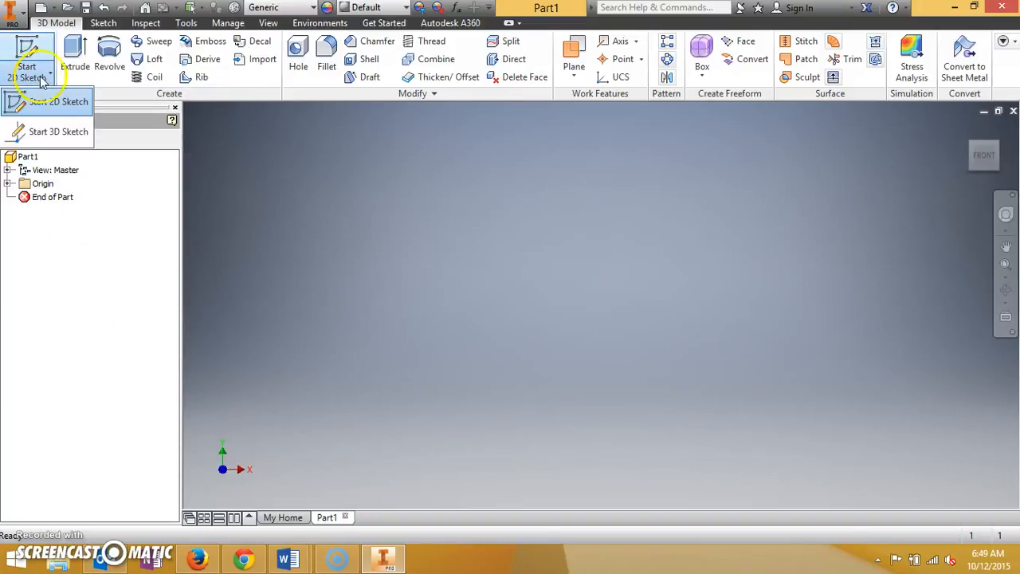
click(63, 104)
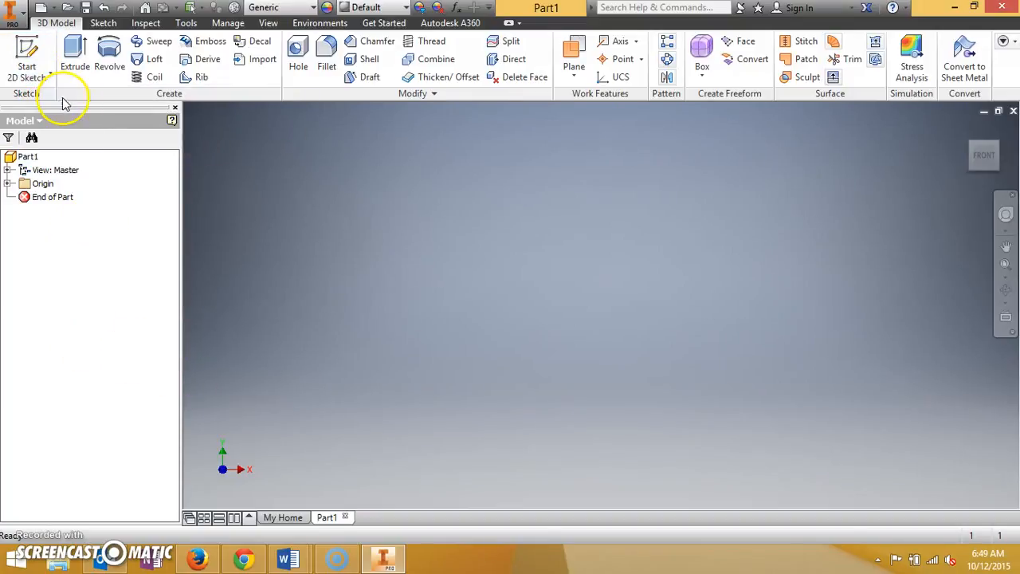
click(26, 49)
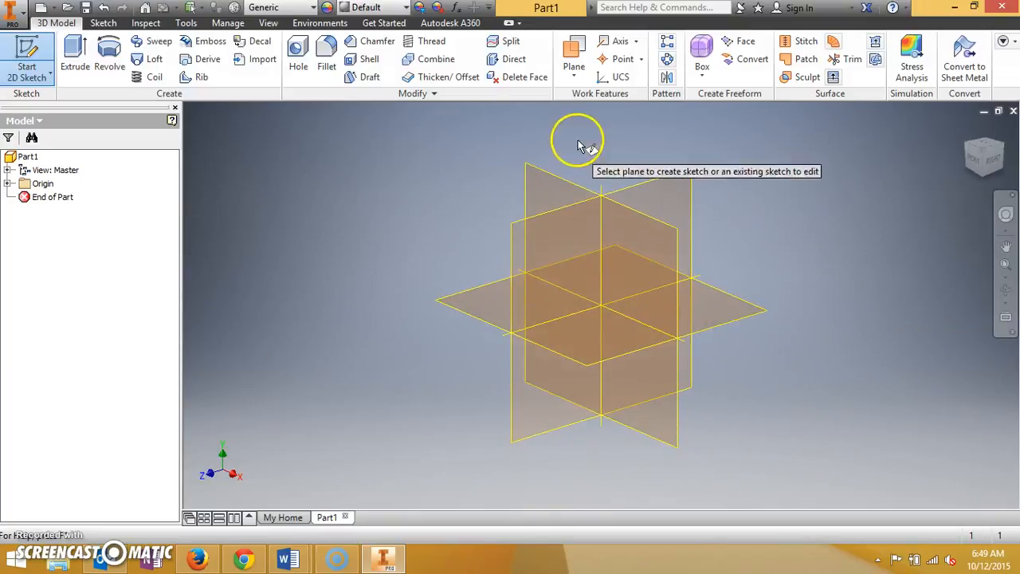
click(659, 261)
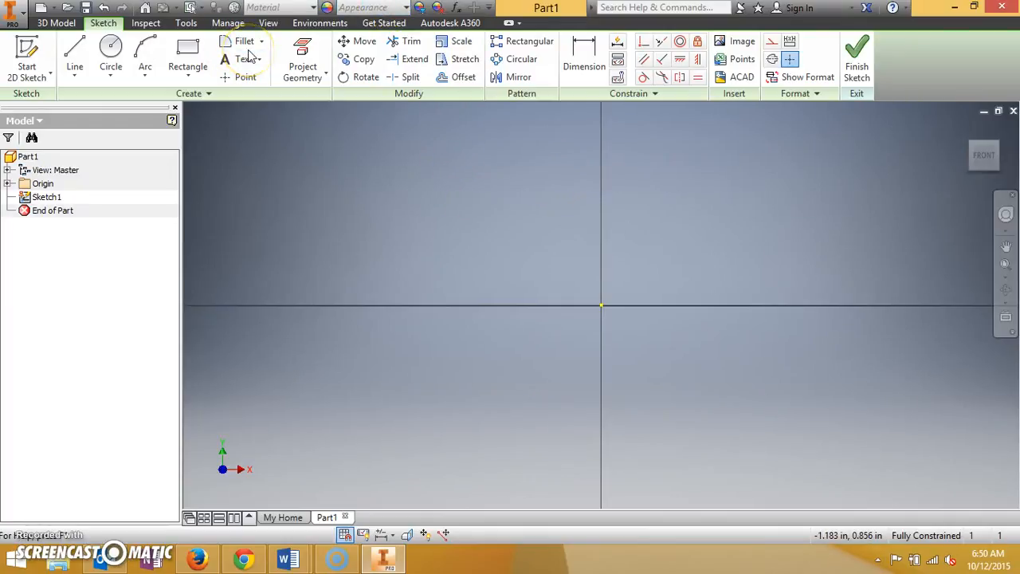
Draw a rectangle 2 in wide and 2 in high around the origin, and finish the sketch.
click(198, 46)
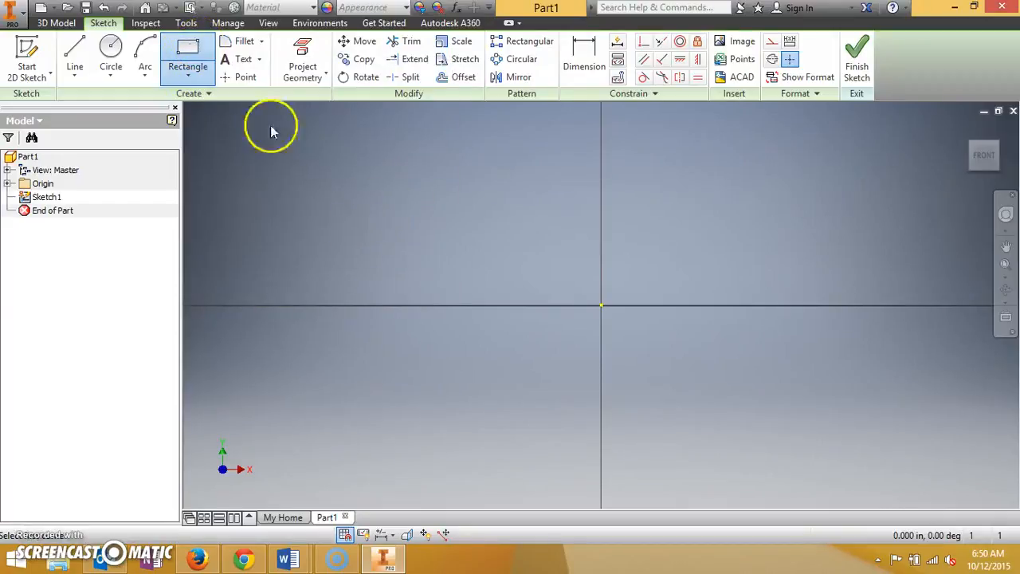
click(359, 138)
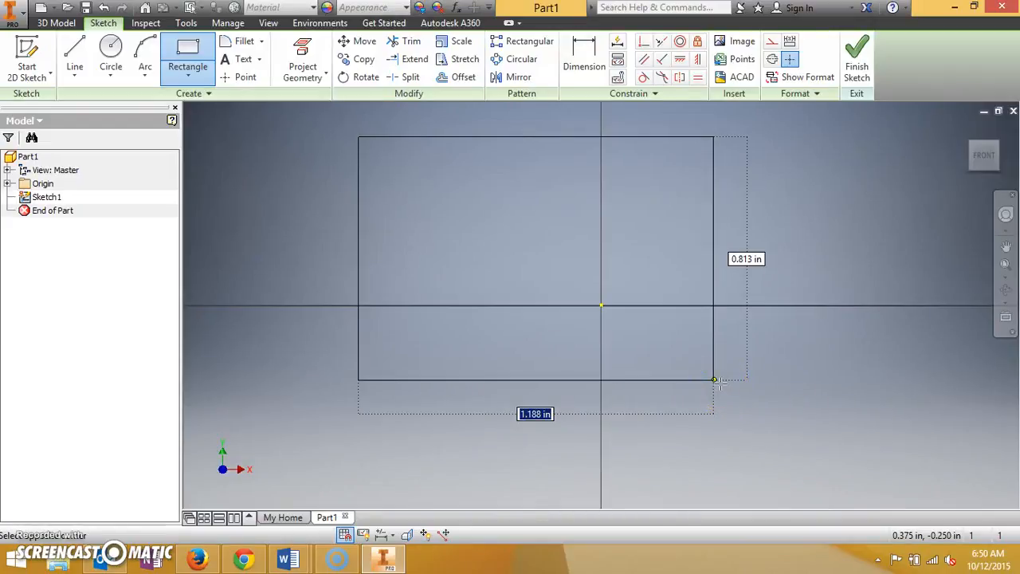
text(2)
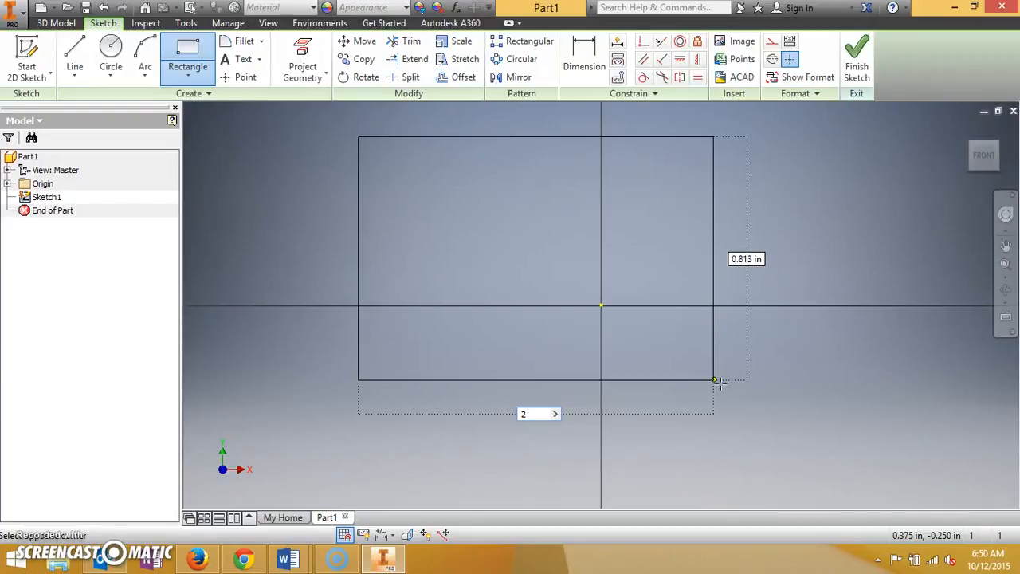
key(Tab)
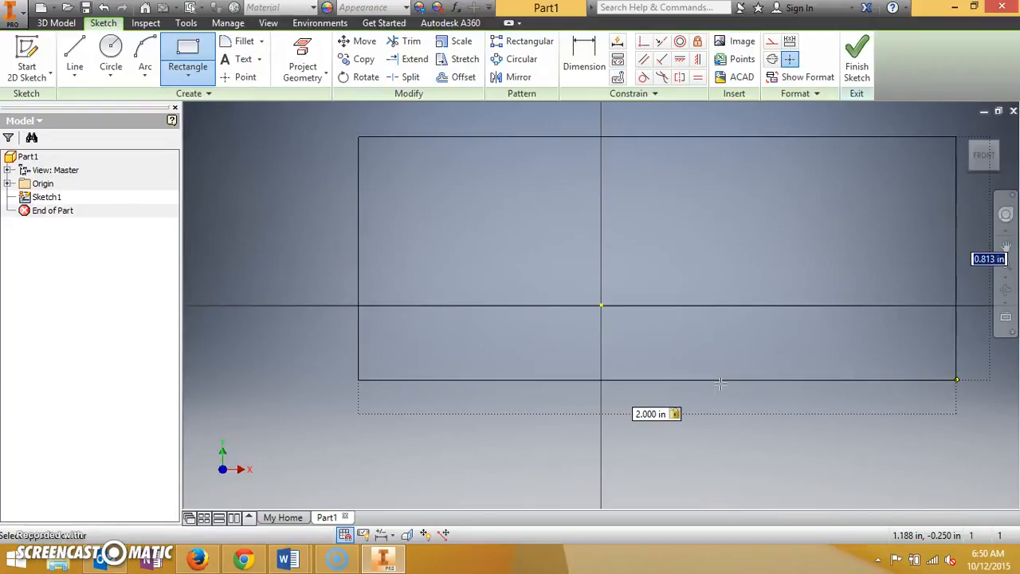
text(2)
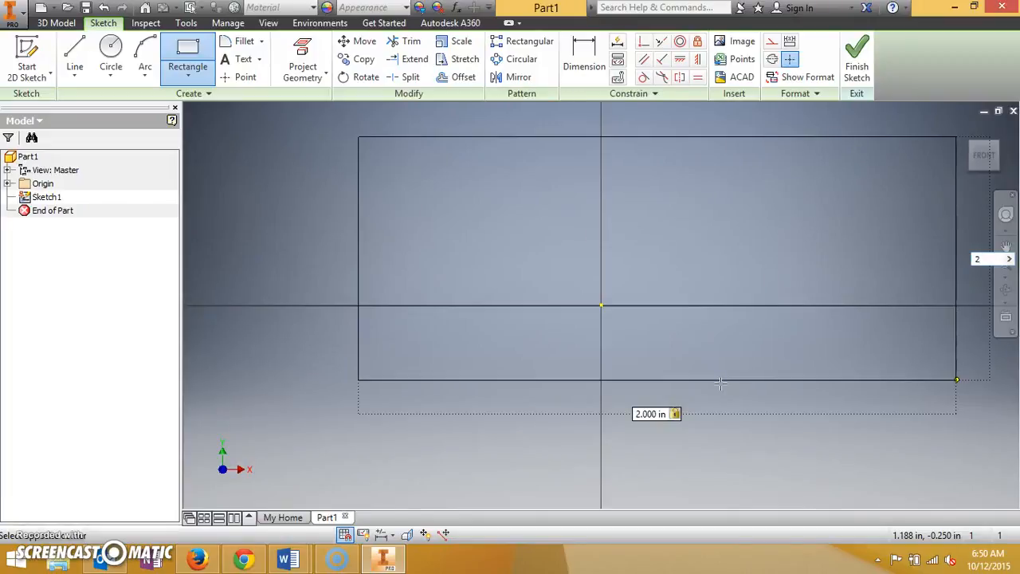
key(Return)
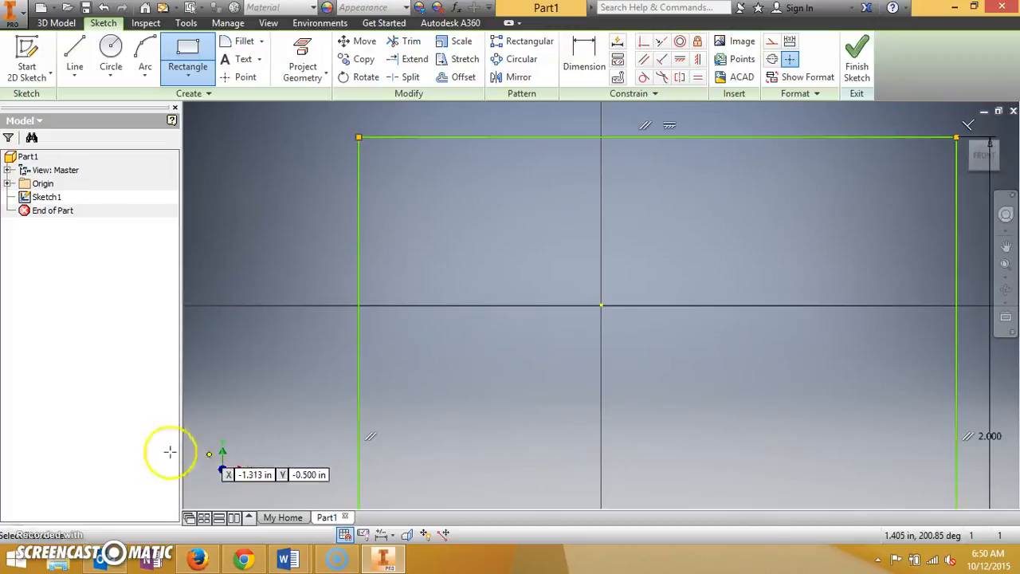
scroll(767, 289, down, 2)
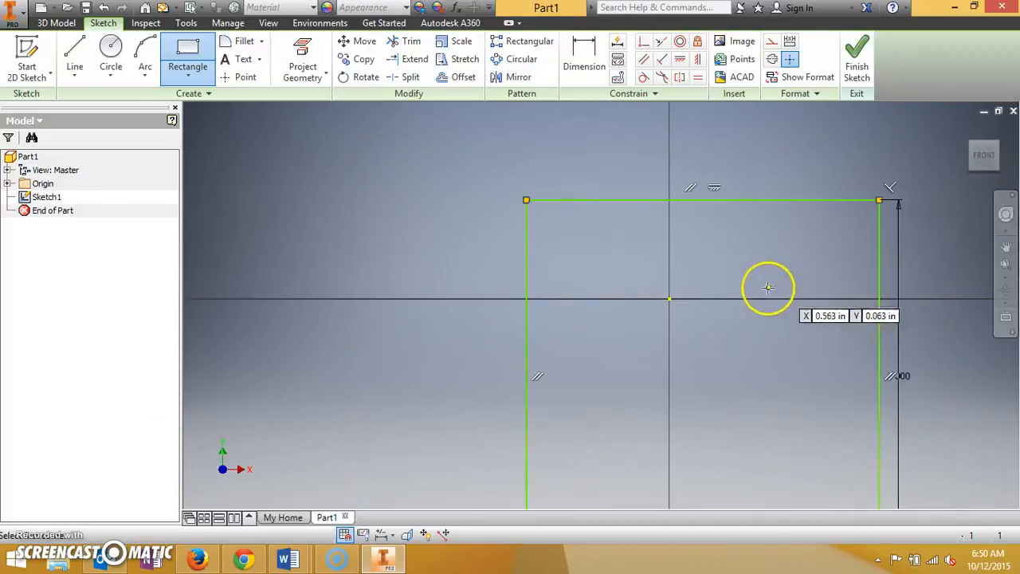
click(1005, 247)
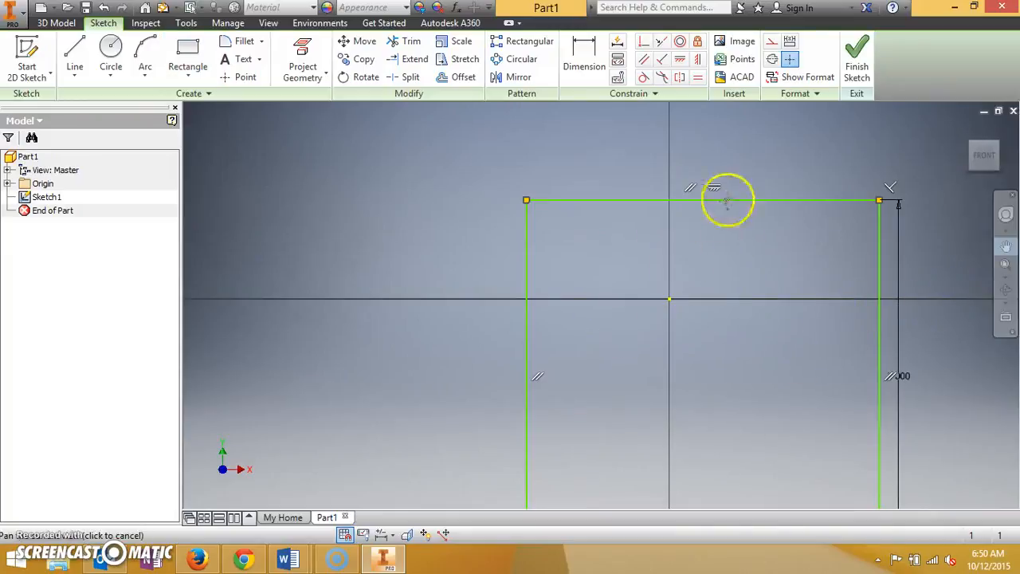
click(1006, 246)
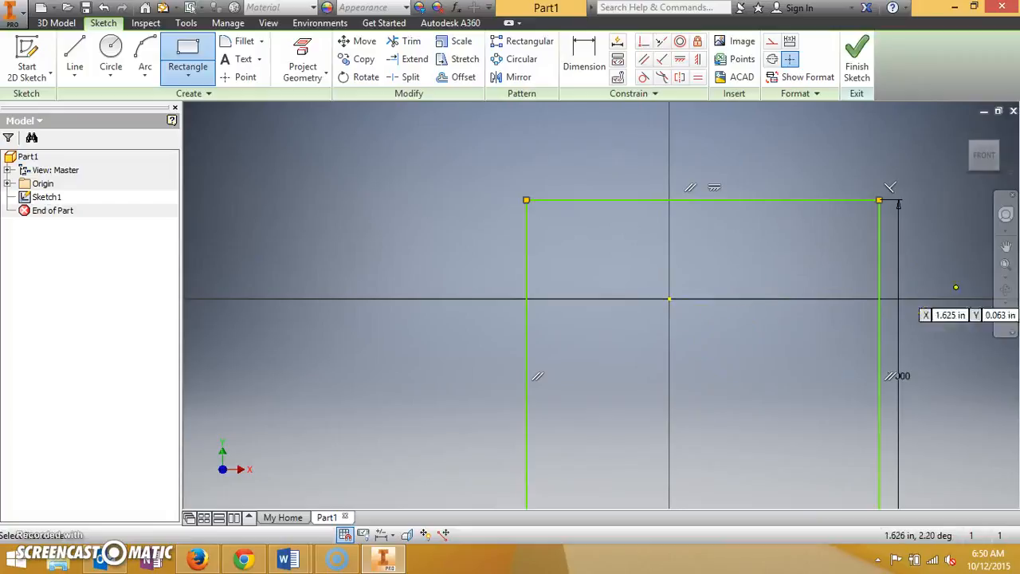
click(1006, 246)
mouse_move(774, 342)
mouse_down()
mouse_move(587, 266)
mouse_move(619, 251)
mouse_move(620, 263)
mouse_up()
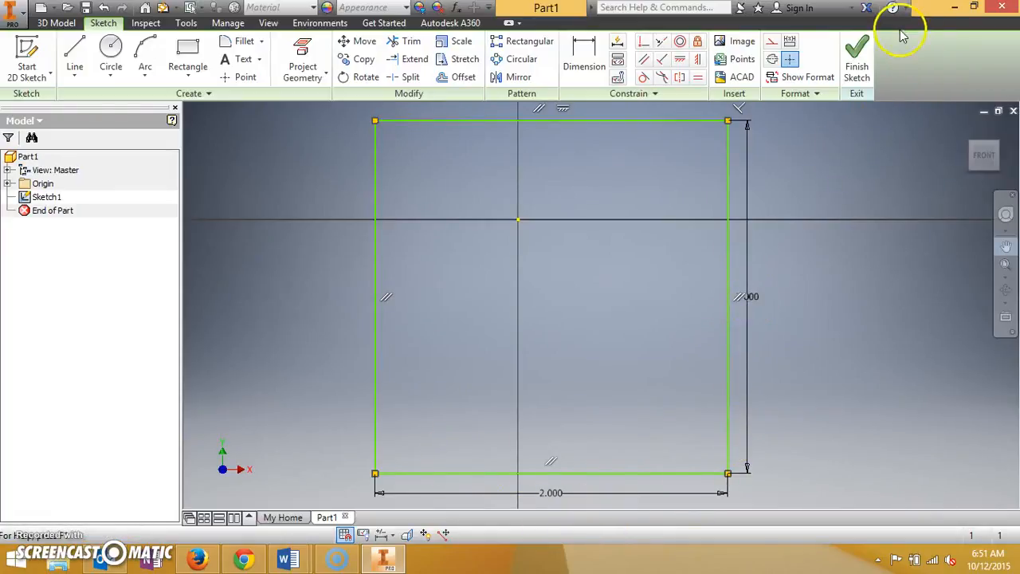
click(857, 60)
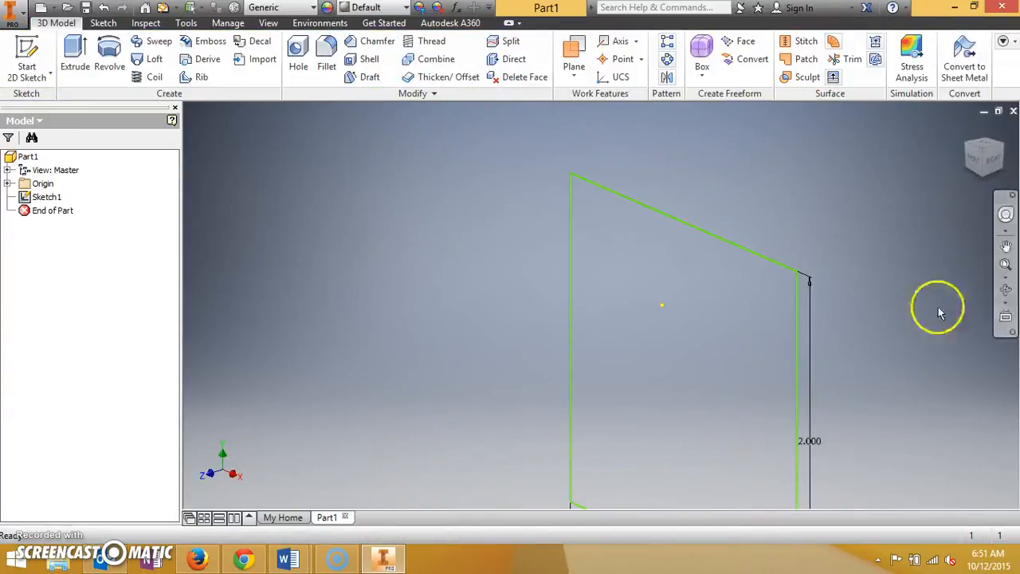
Extrude the square profile 2 in to form a cube.
scroll(640, 333, down, 3)
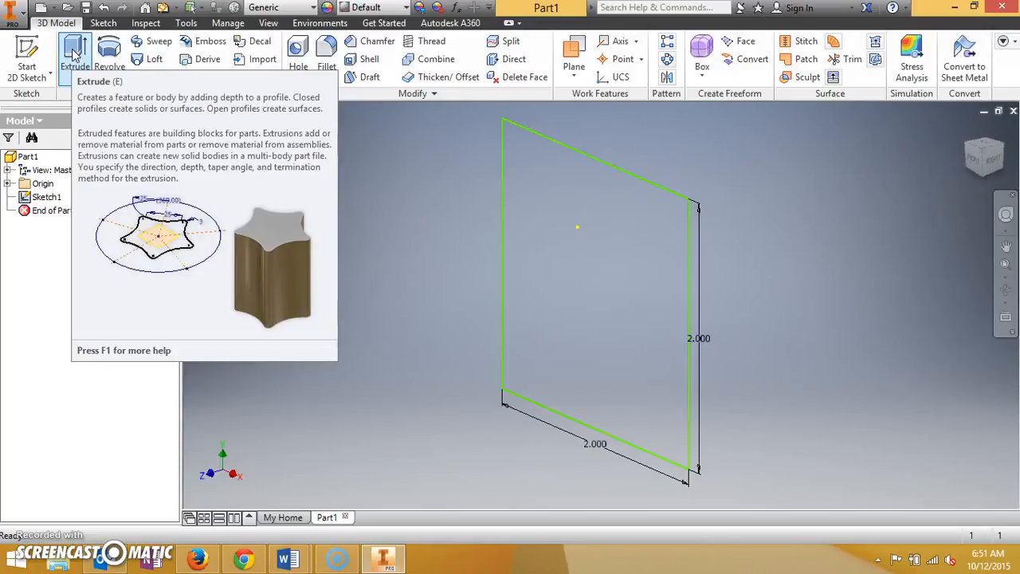
click(74, 54)
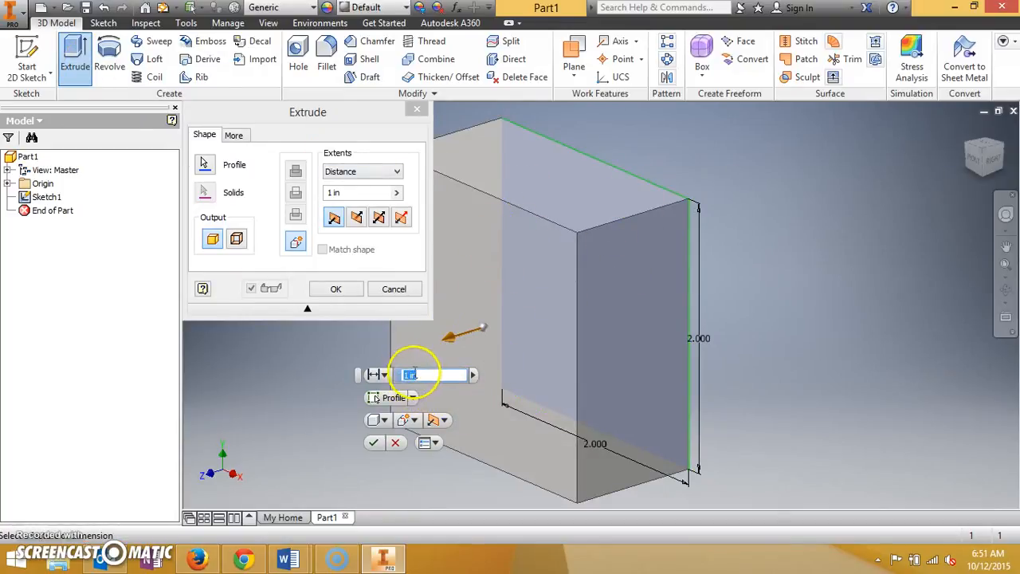
key(BackSpace)
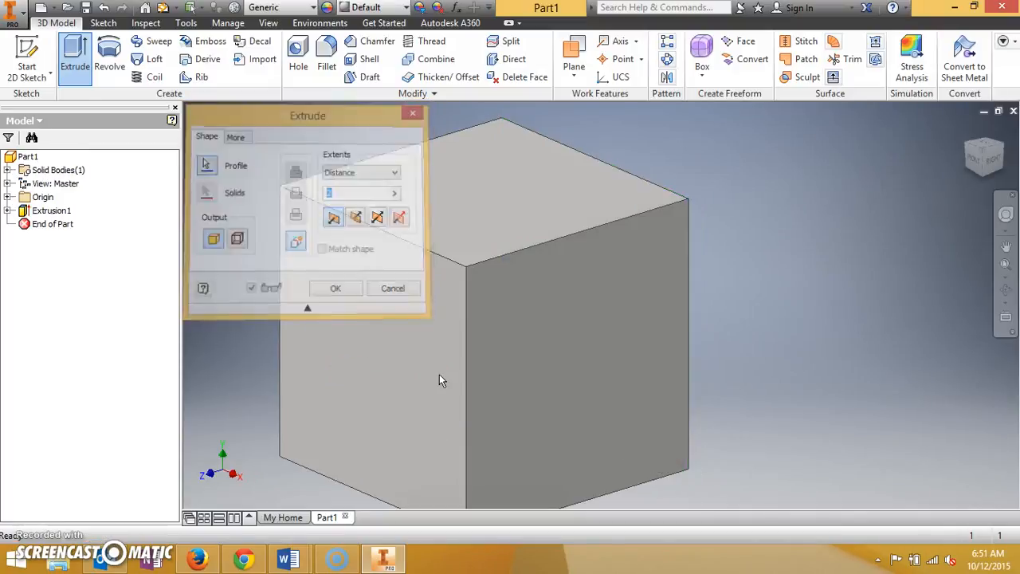
scroll(558, 311, down, 3)
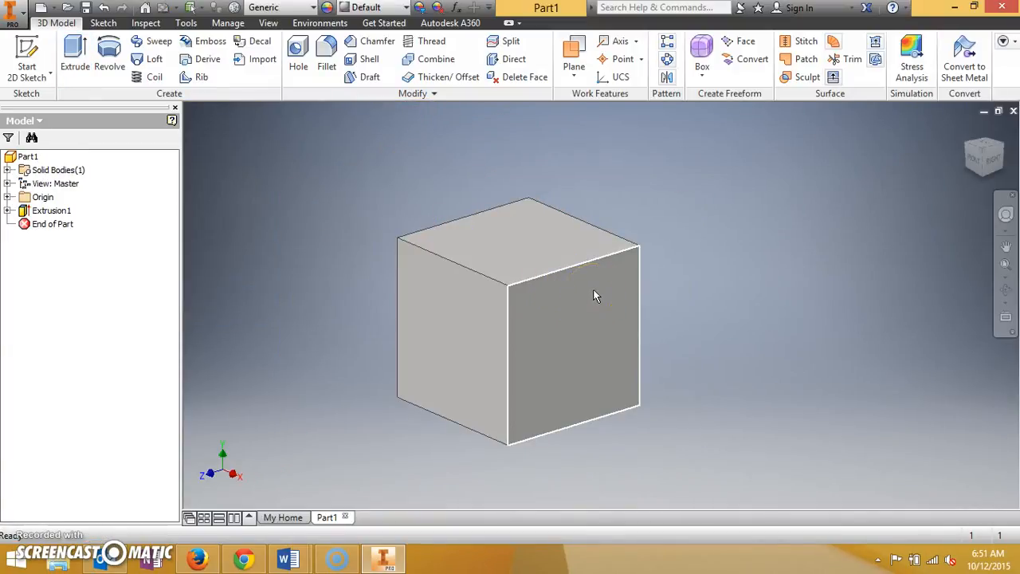
Start a new sketch on the cube's top face.
mouse_move(594, 296)
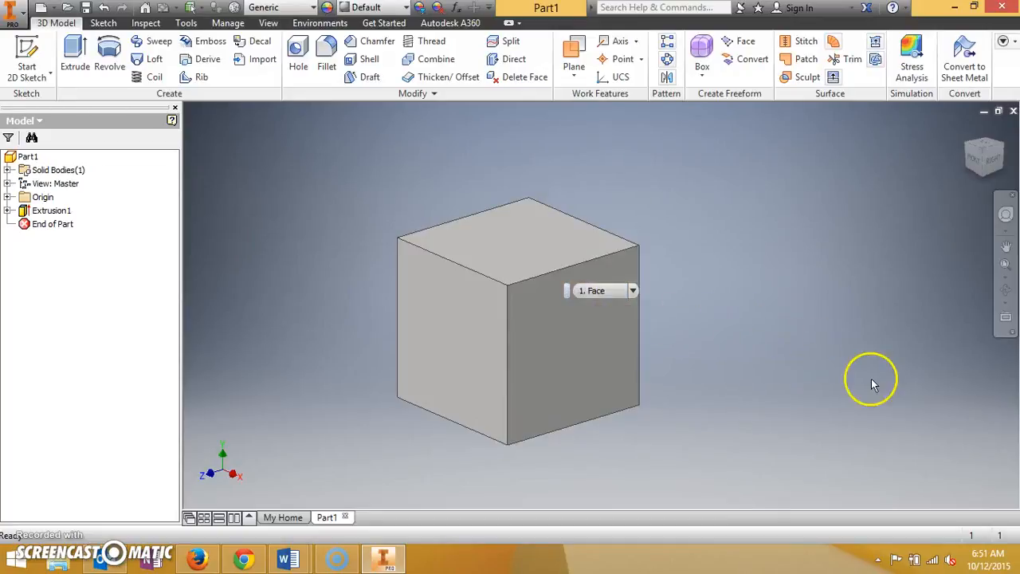
click(520, 241)
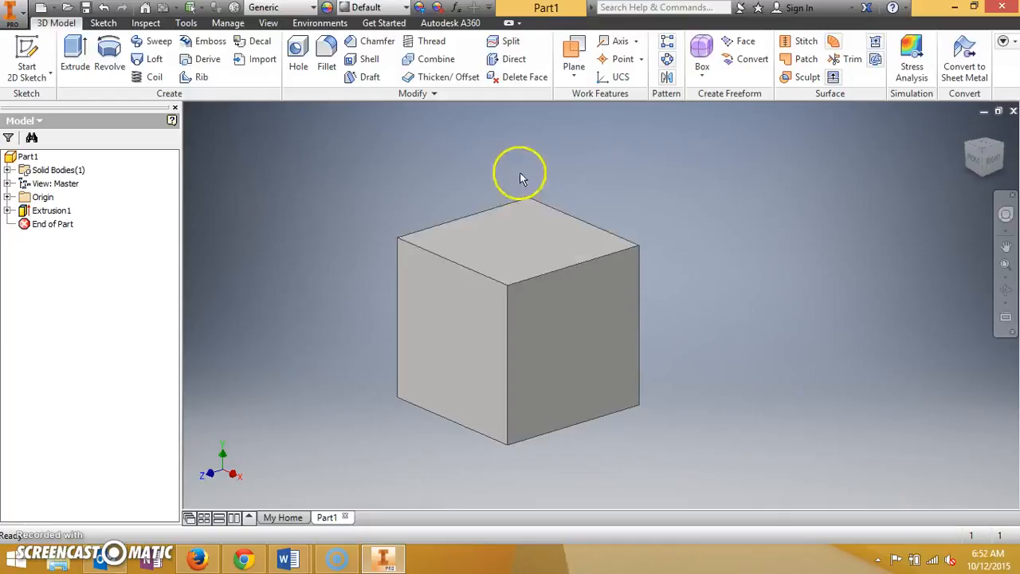
click(538, 244)
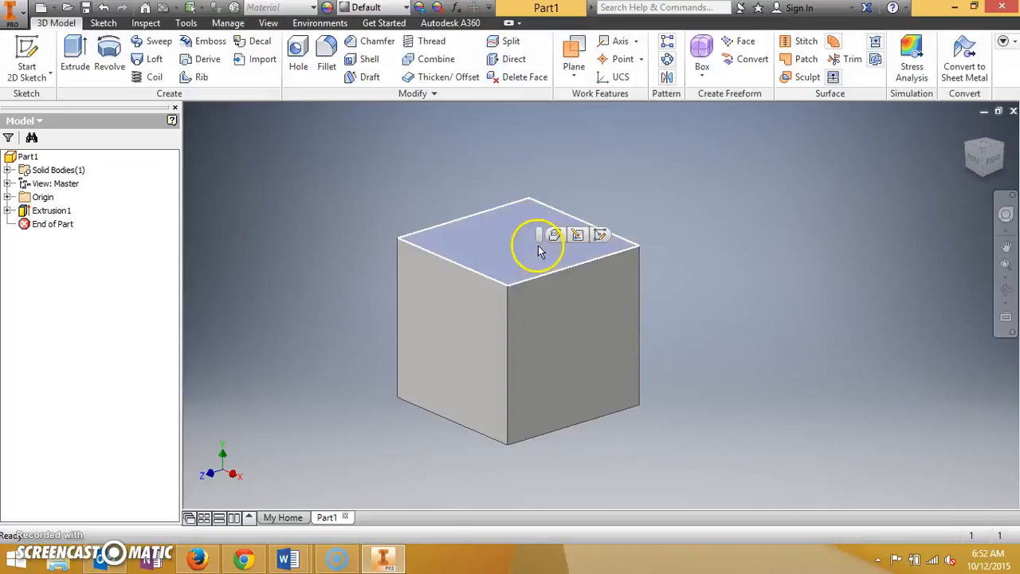
click(579, 236)
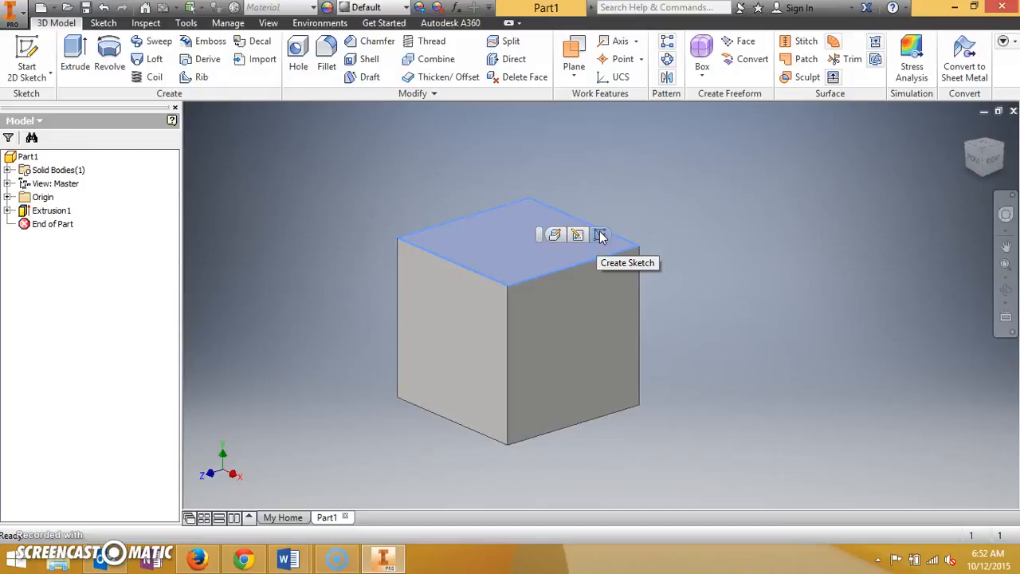
click(600, 235)
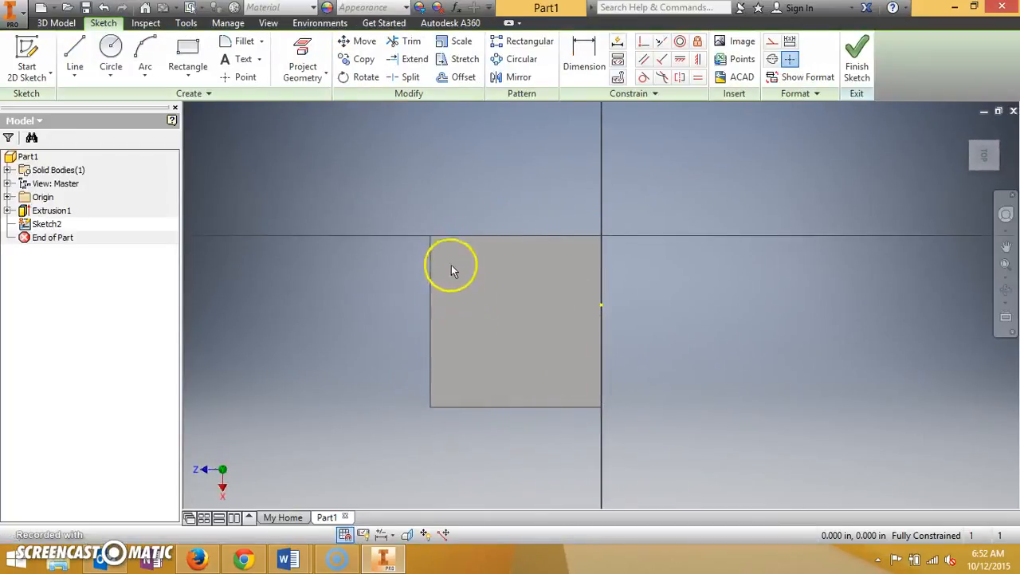
Draw a 1 in by 1 in rectangle inside the outline of the cube's top face.
scroll(504, 367, up, 2)
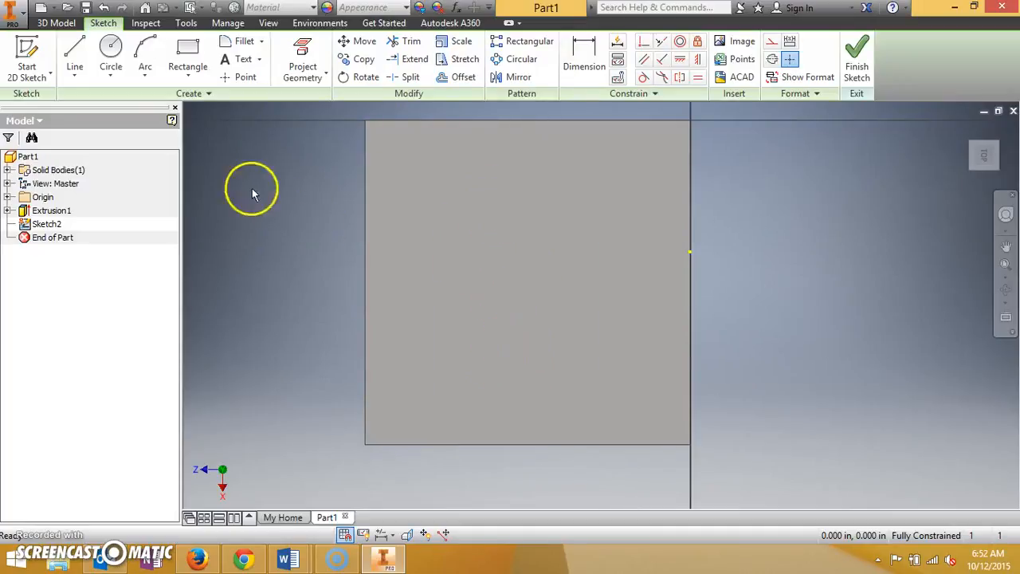
click(189, 62)
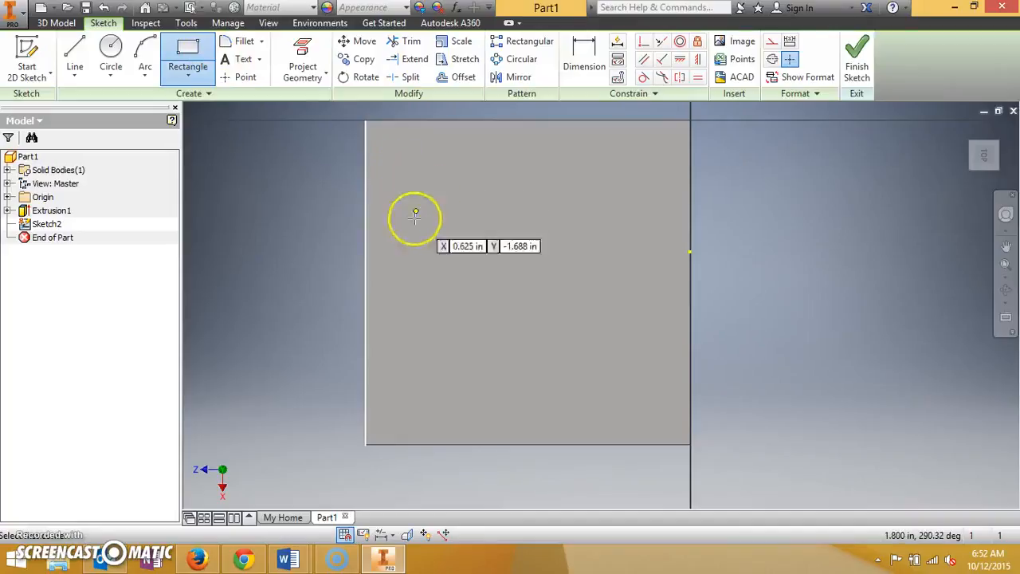
click(436, 200)
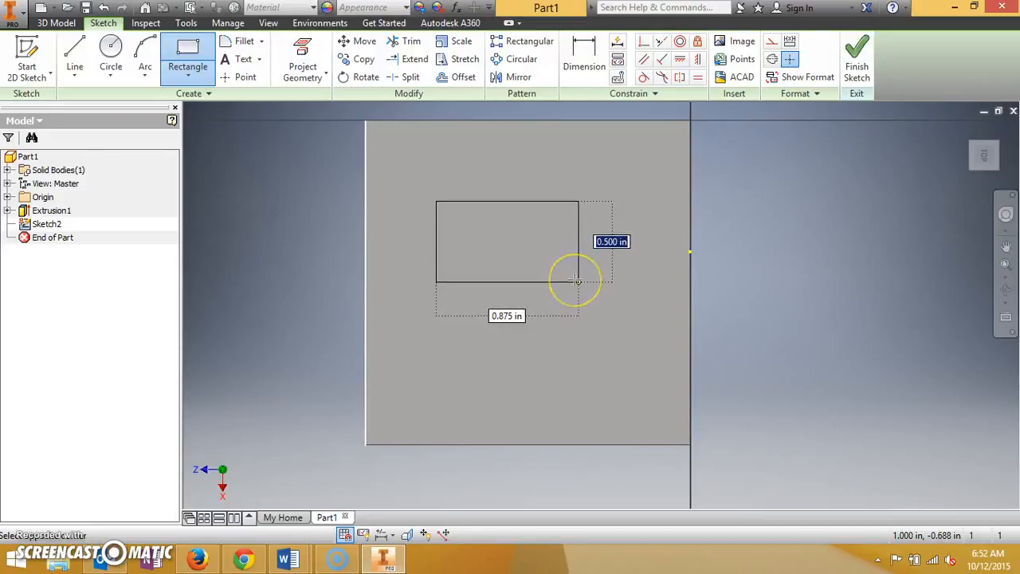
key(Tab)
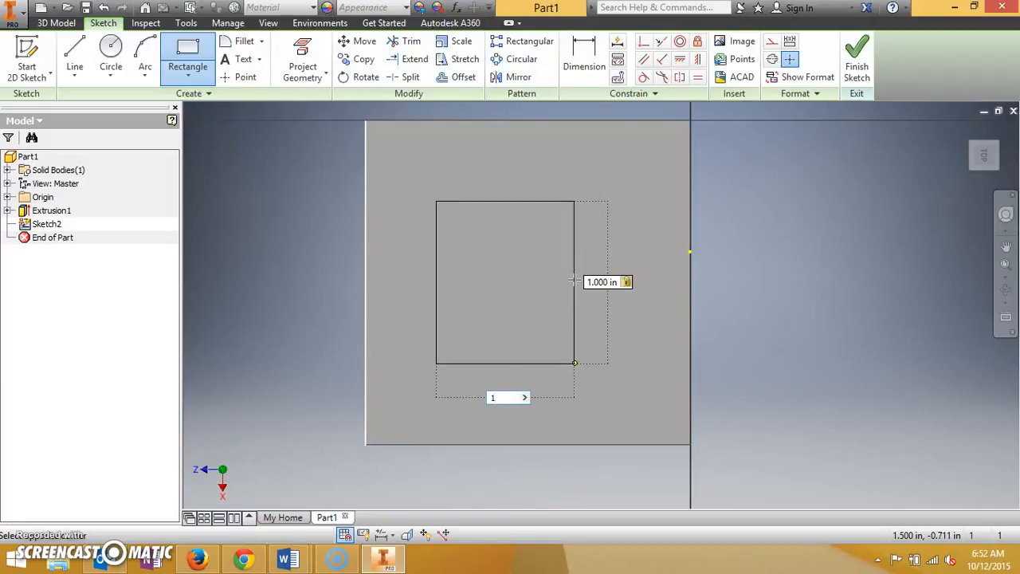
key(Return)
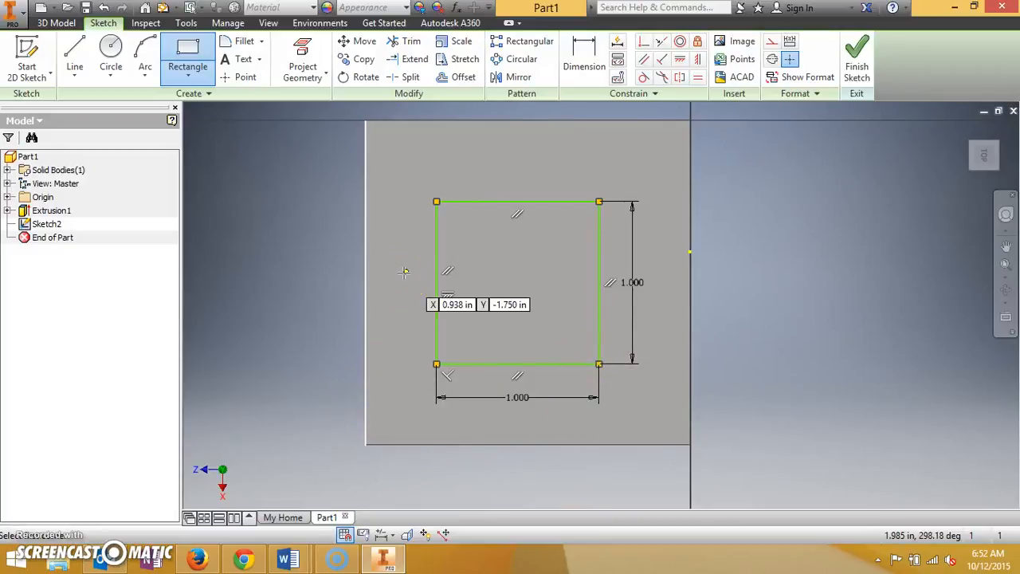
click(586, 53)
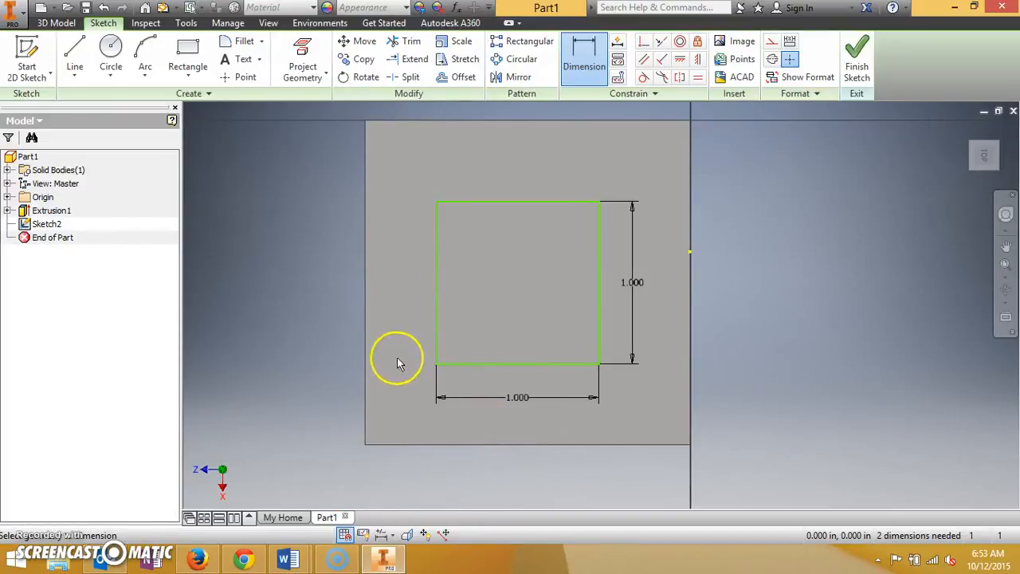
click(365, 280)
click(438, 280)
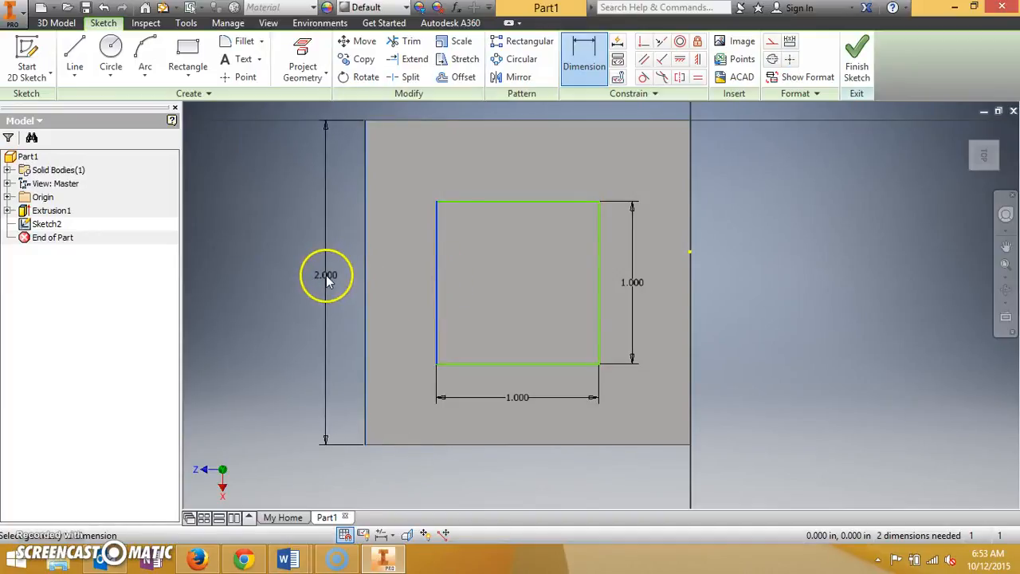
key(Escape)
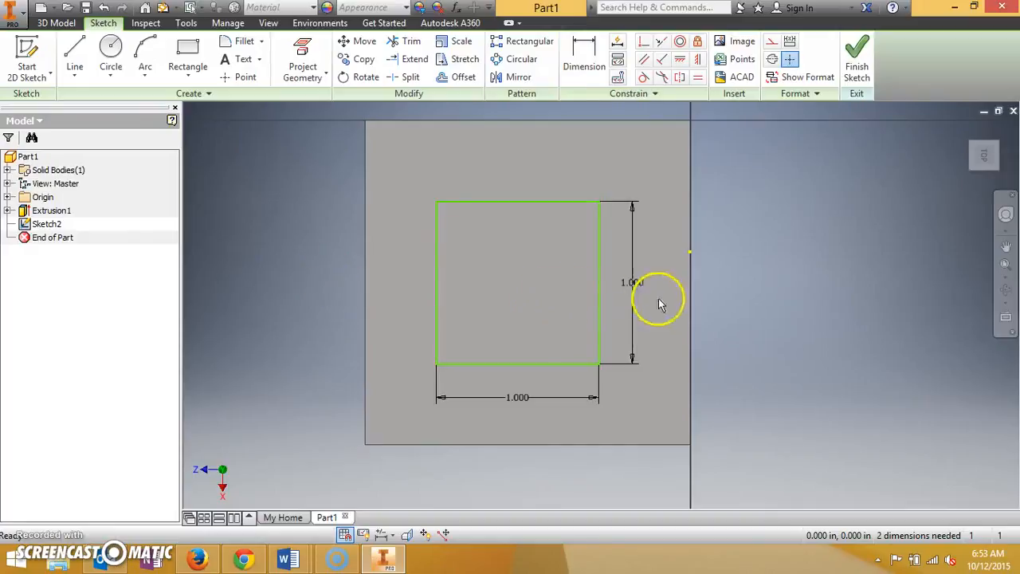
click(599, 310)
click(690, 310)
click(365, 303)
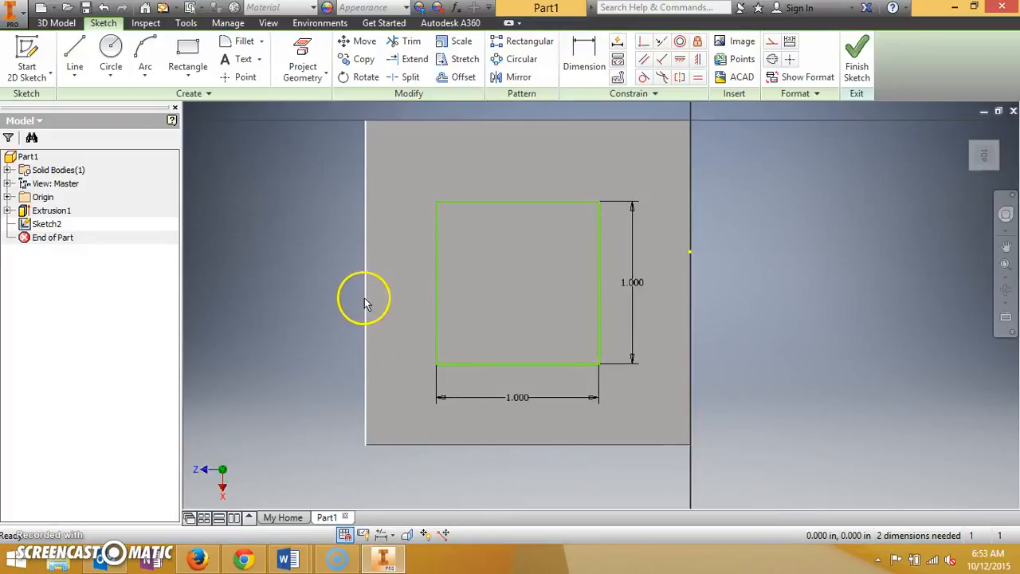
Dimension the inner square's left side 0.5 in from the left edge of the cube's top face.
click(596, 65)
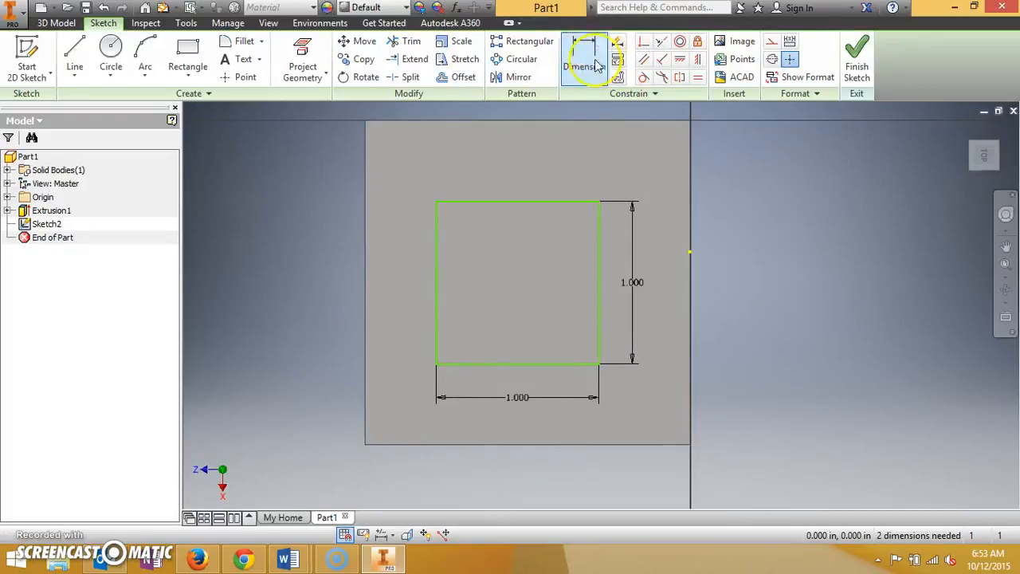
click(364, 305)
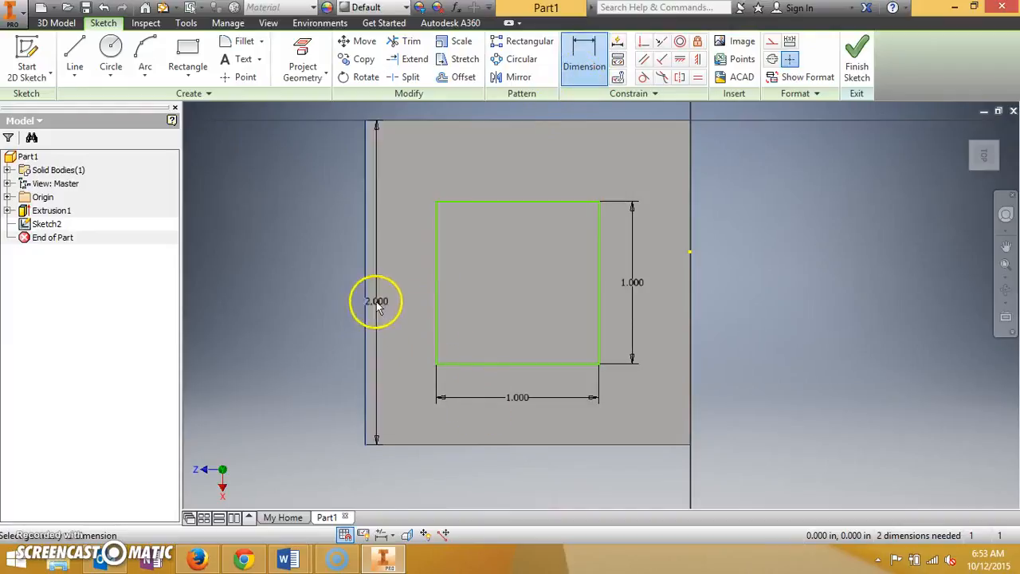
click(436, 297)
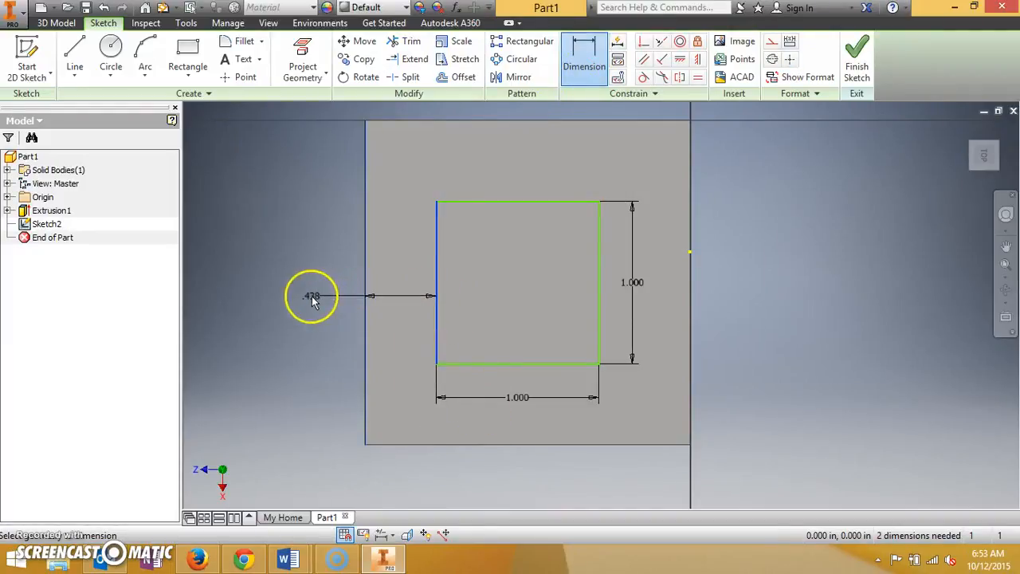
click(320, 288)
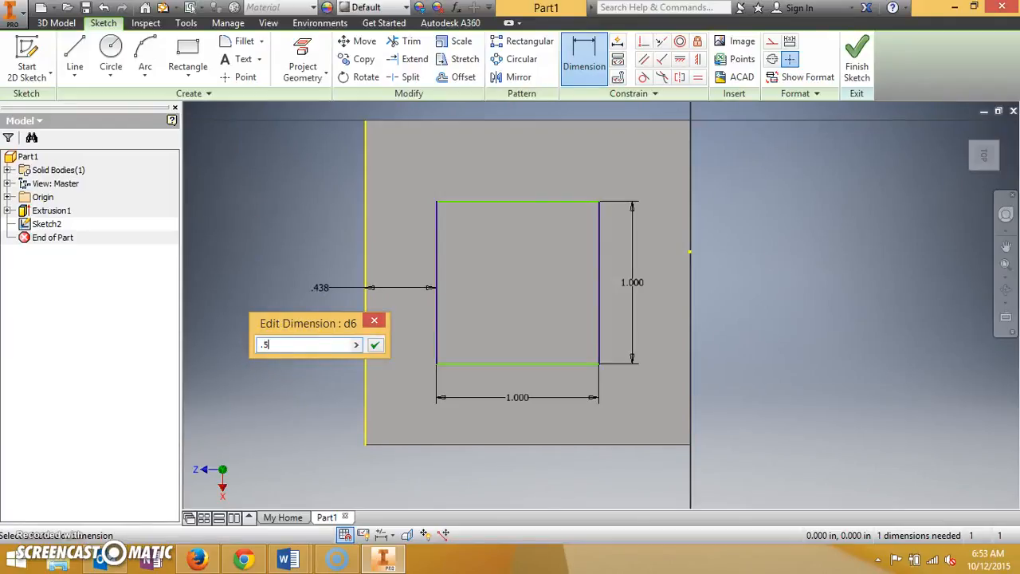
key(Return)
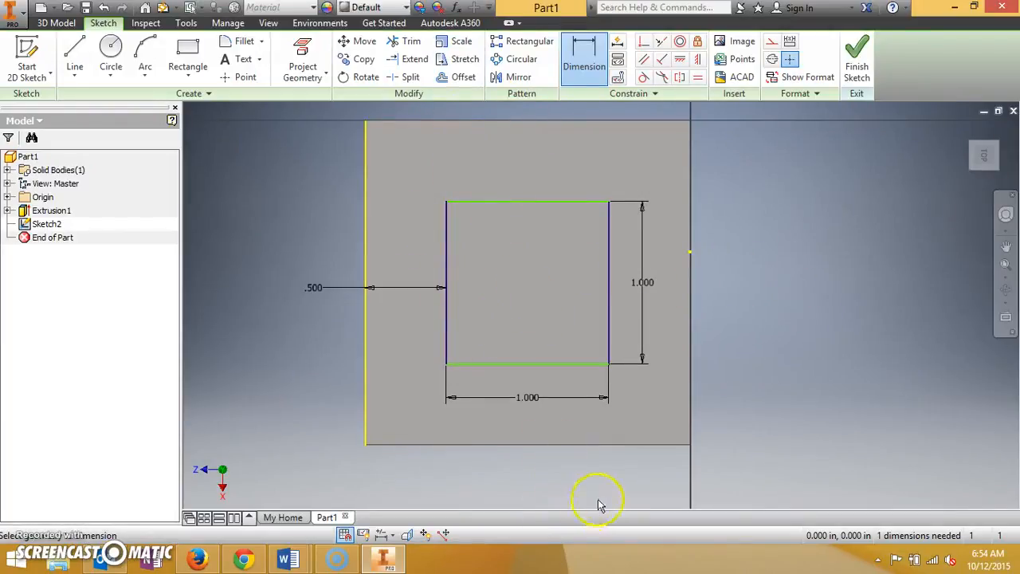
Try to dimension the gap between the inner square's lower side and the cube face's lower edge.
click(588, 64)
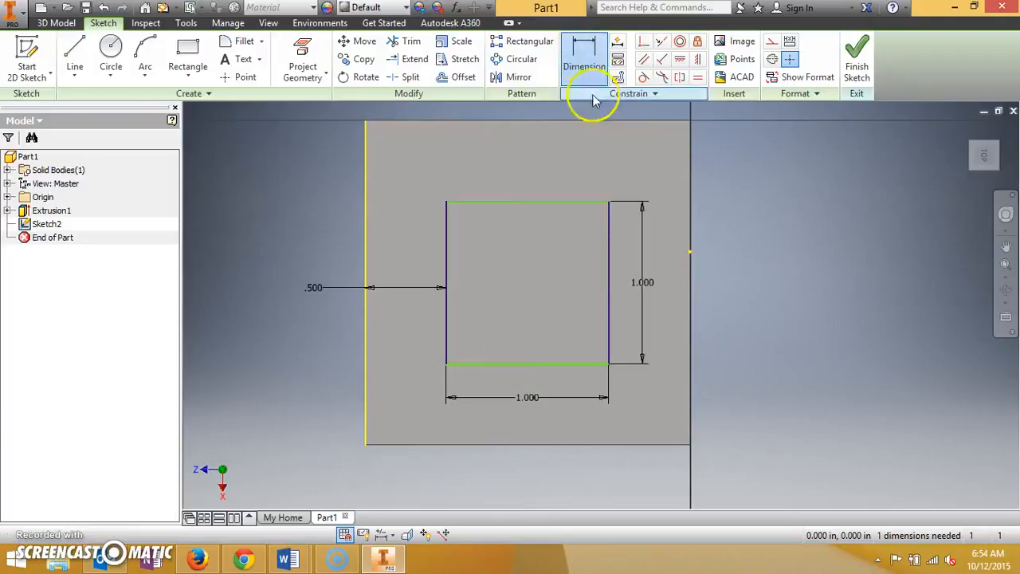
click(588, 67)
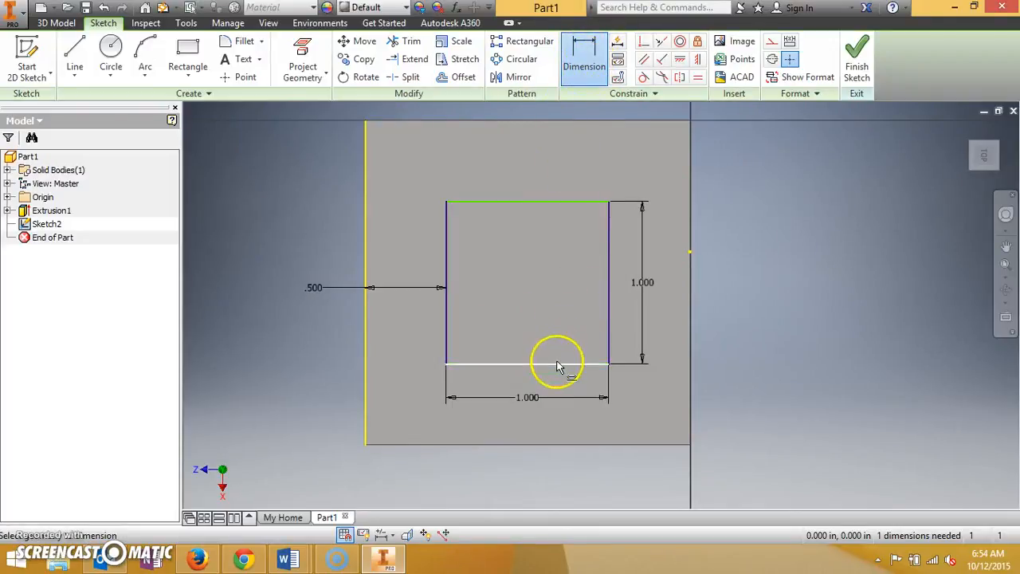
click(539, 446)
click(524, 367)
click(526, 380)
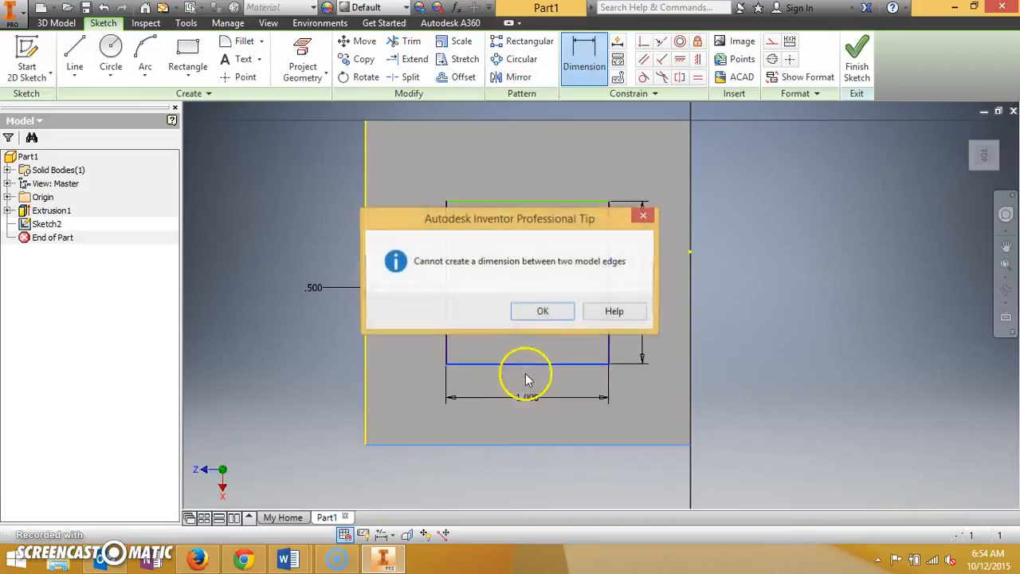
click(542, 312)
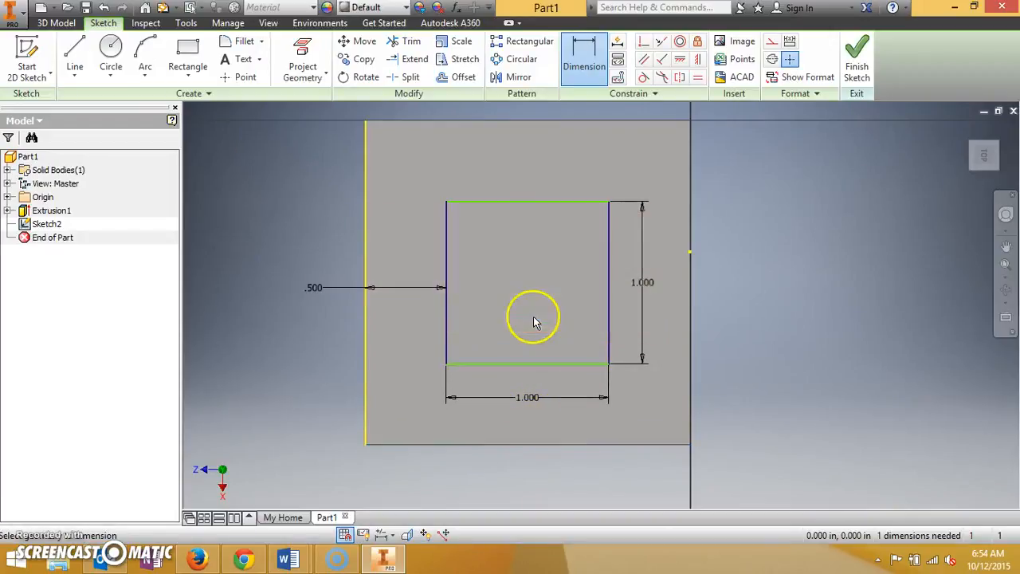
Dimension the inner square's lower side 0.5 in from the face's lower edge, and finish the sketch.
click(582, 70)
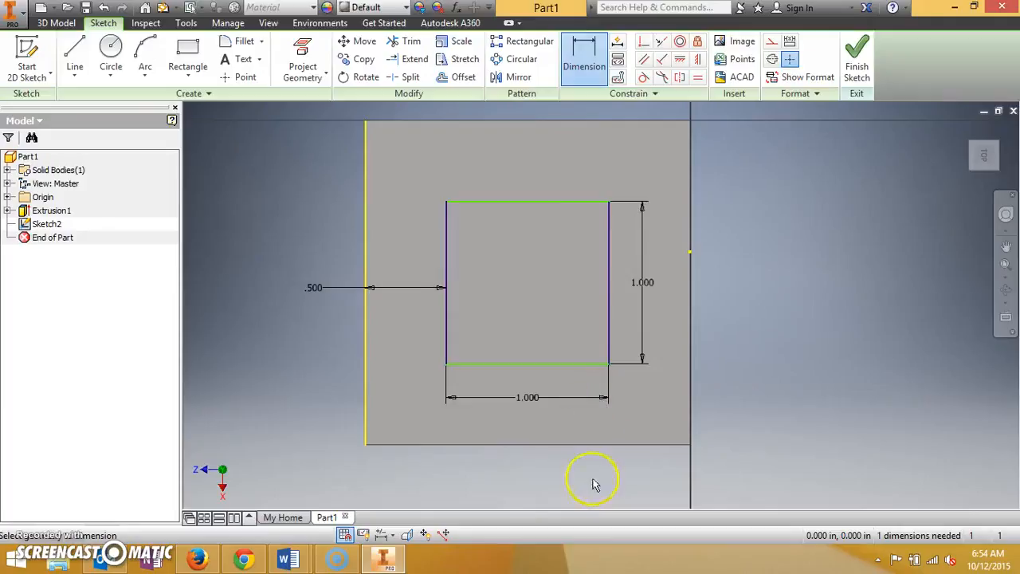
click(549, 447)
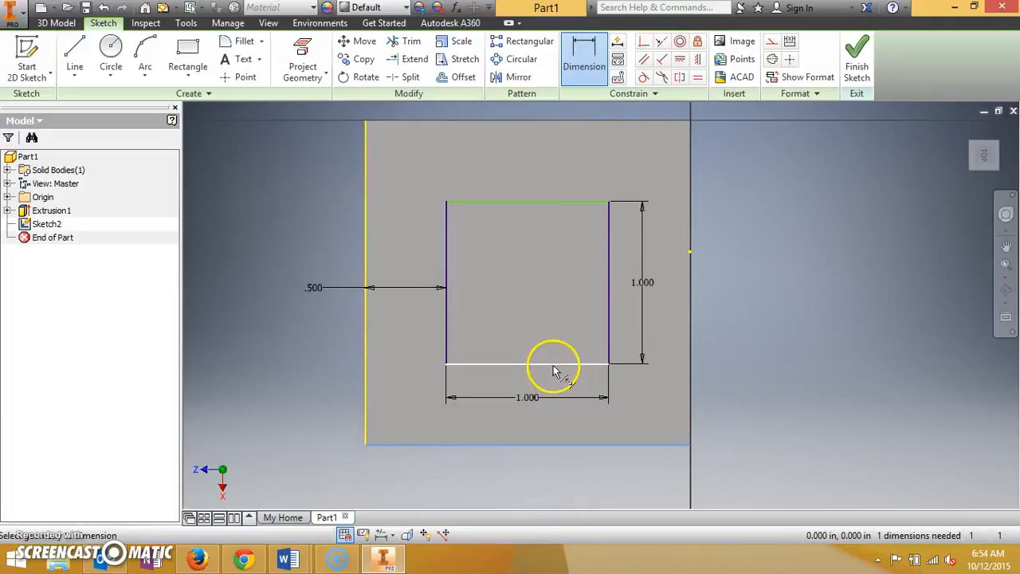
click(555, 366)
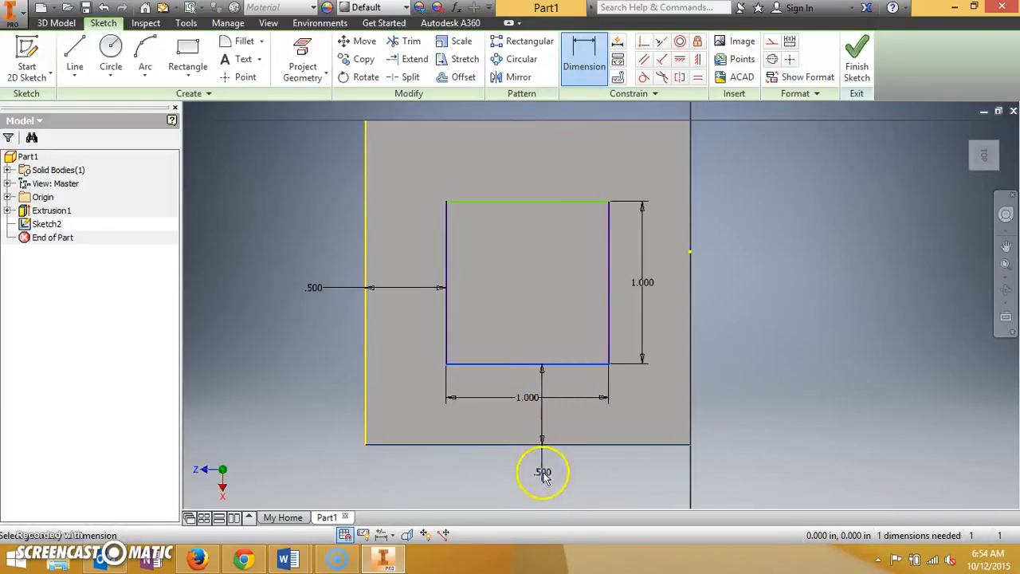
click(537, 471)
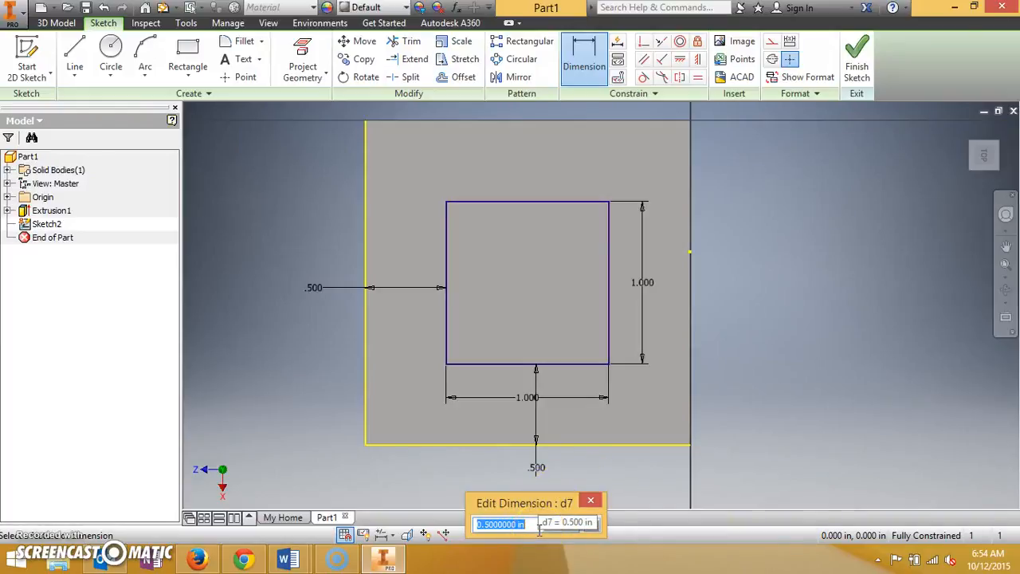
text(.5)
key(Return)
click(505, 259)
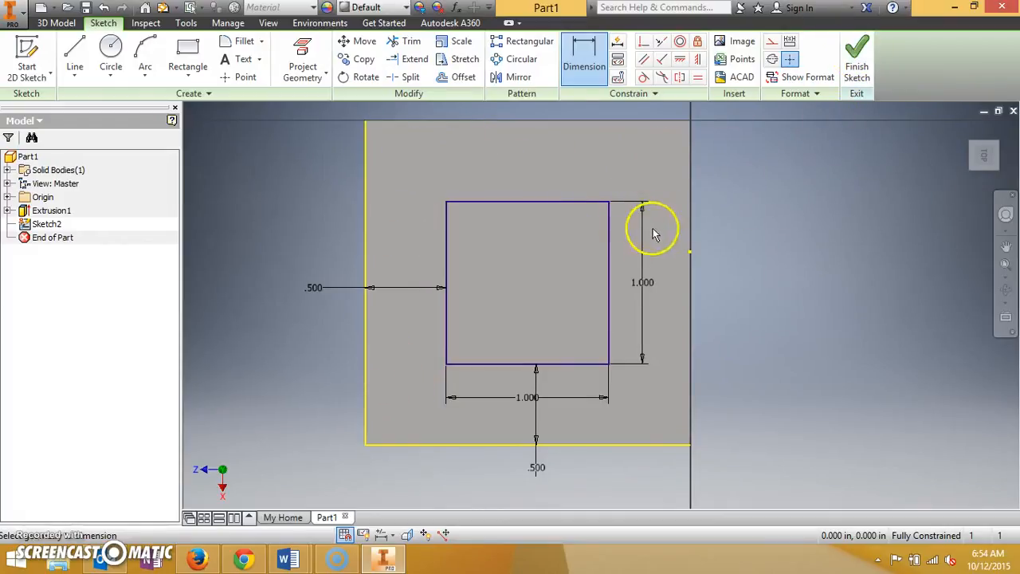
click(859, 64)
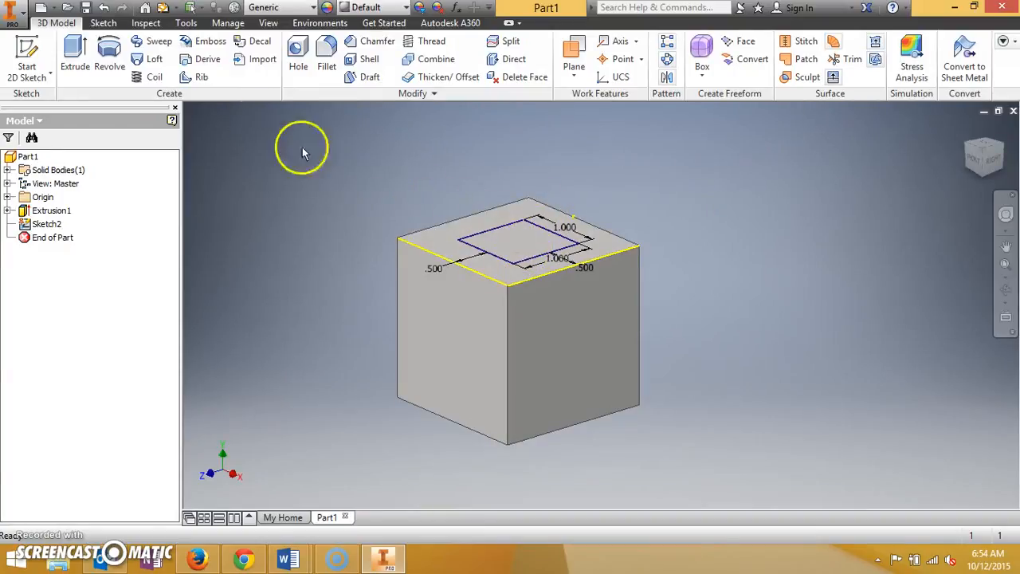
Set up an extrusion of the 1 in square on the cube's top face with a distance of 0.5 in.
click(74, 52)
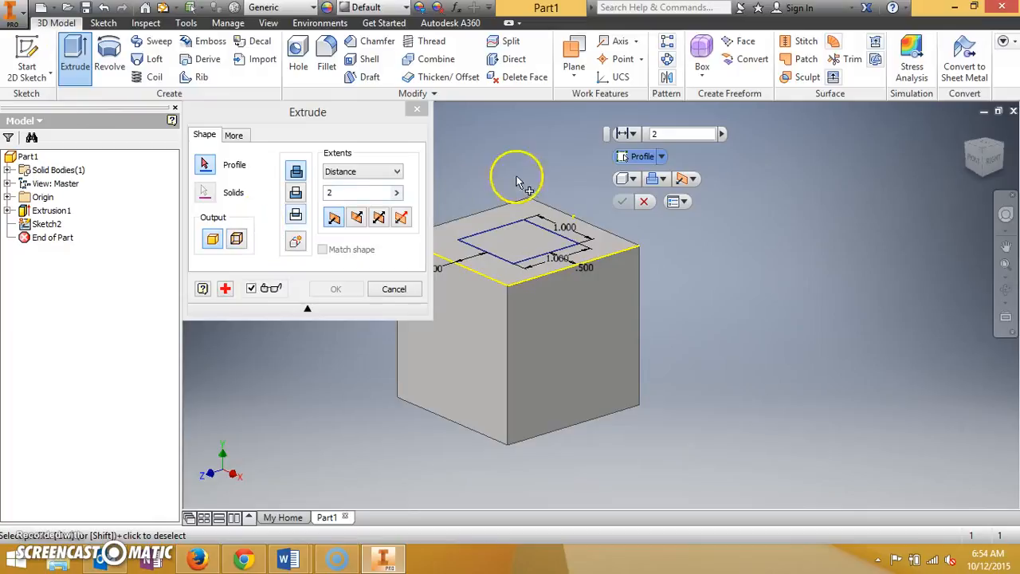
click(514, 249)
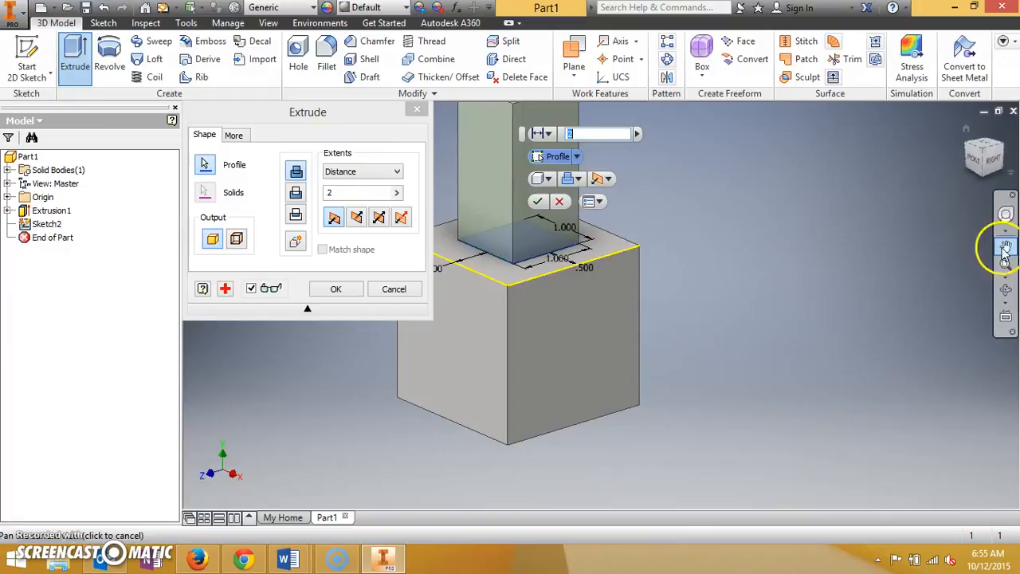
scroll(558, 226, up, 1)
middle_drag(503, 214, 592, 276)
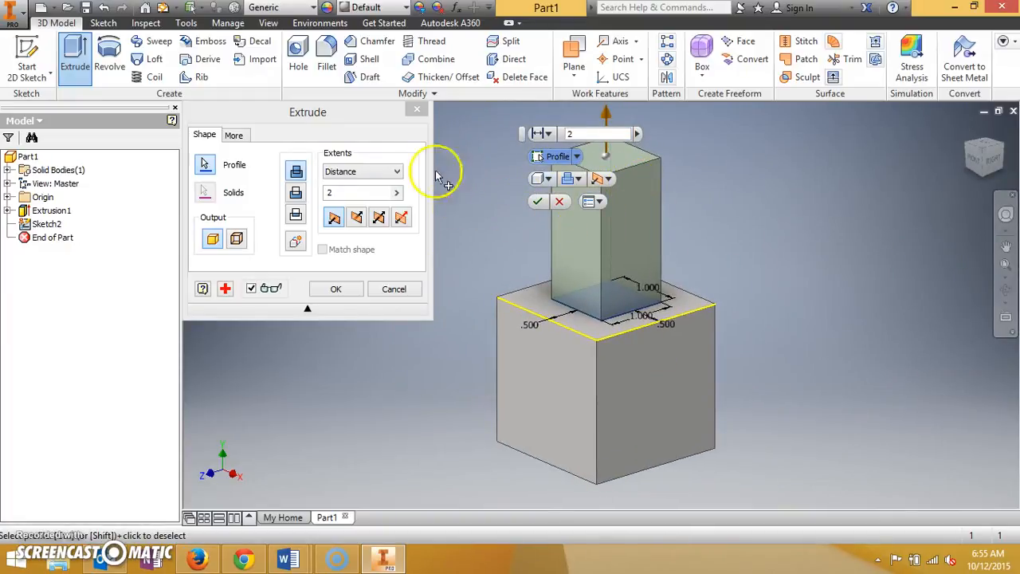
click(581, 135)
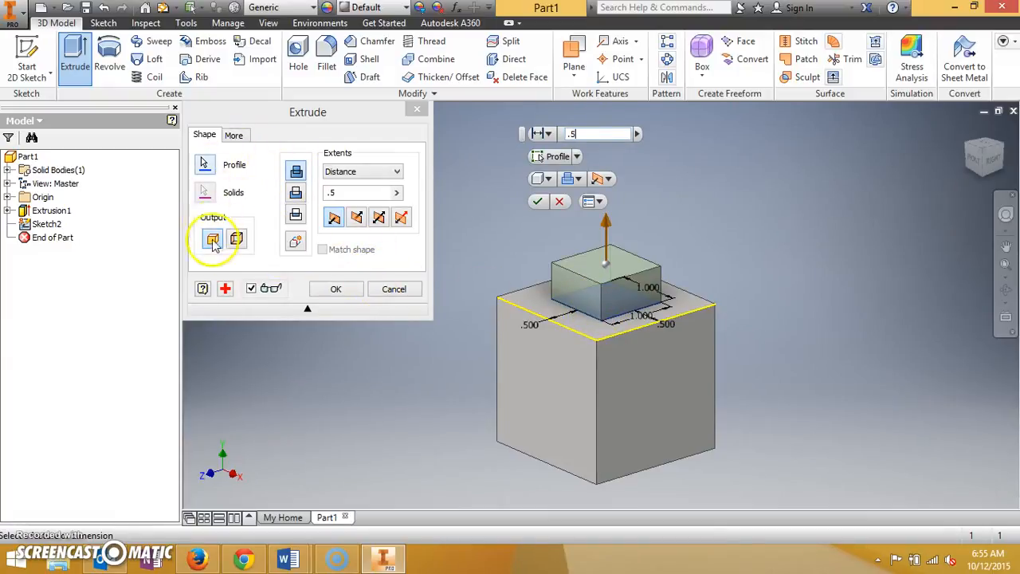
Preview the extrusion as a surface and as a cut, and restore the solid join settings.
click(237, 239)
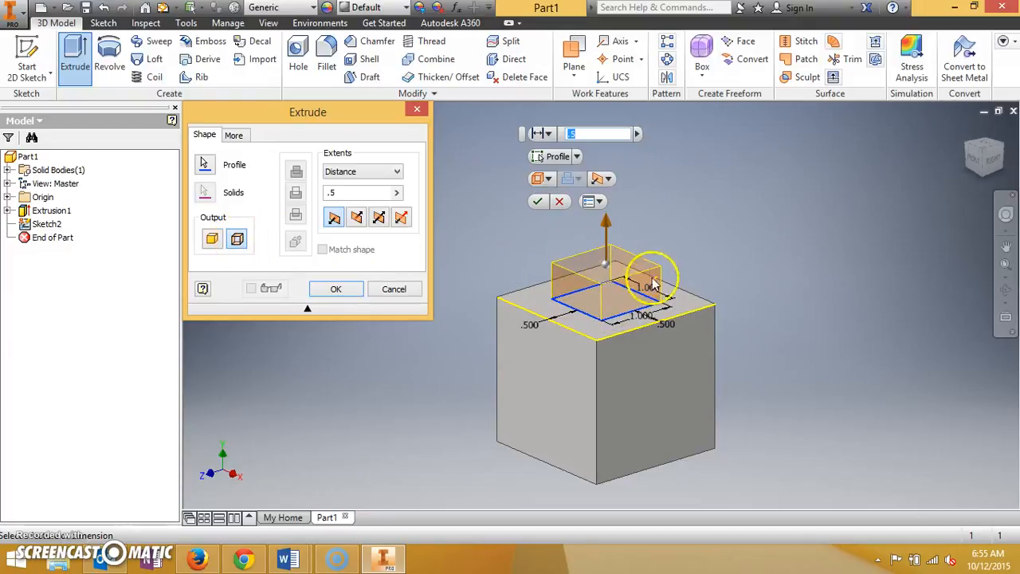
click(214, 240)
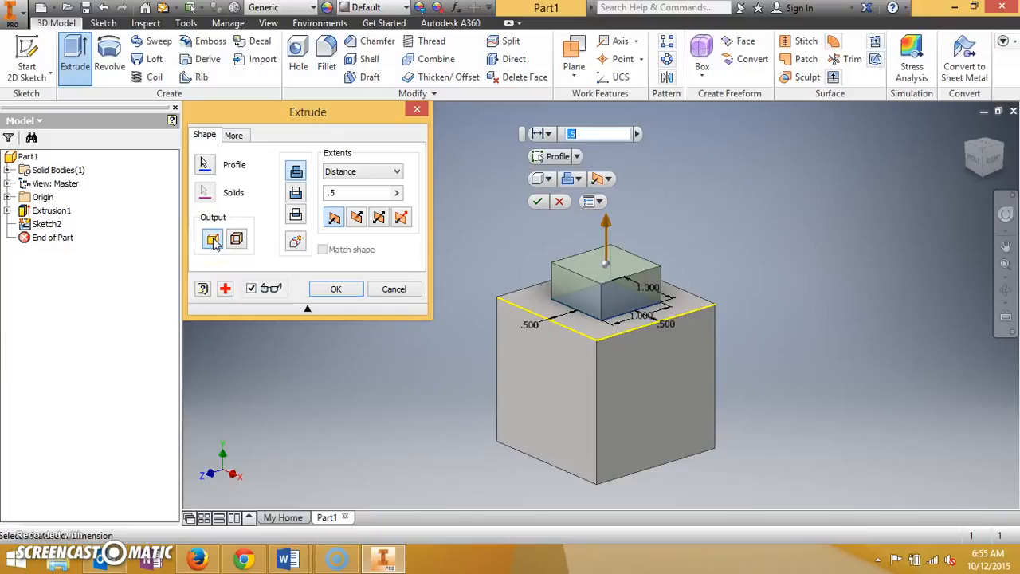
click(299, 195)
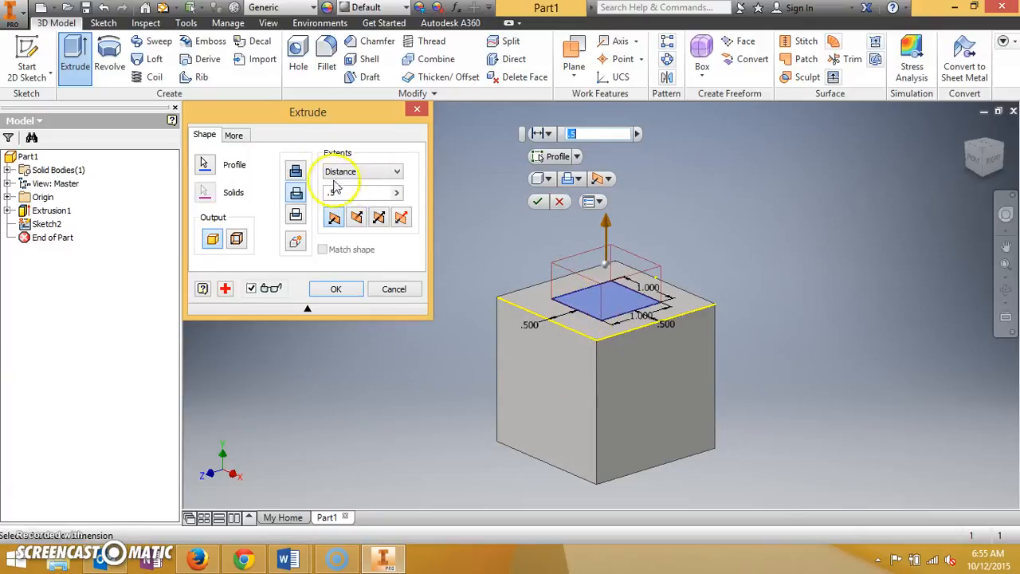
click(295, 169)
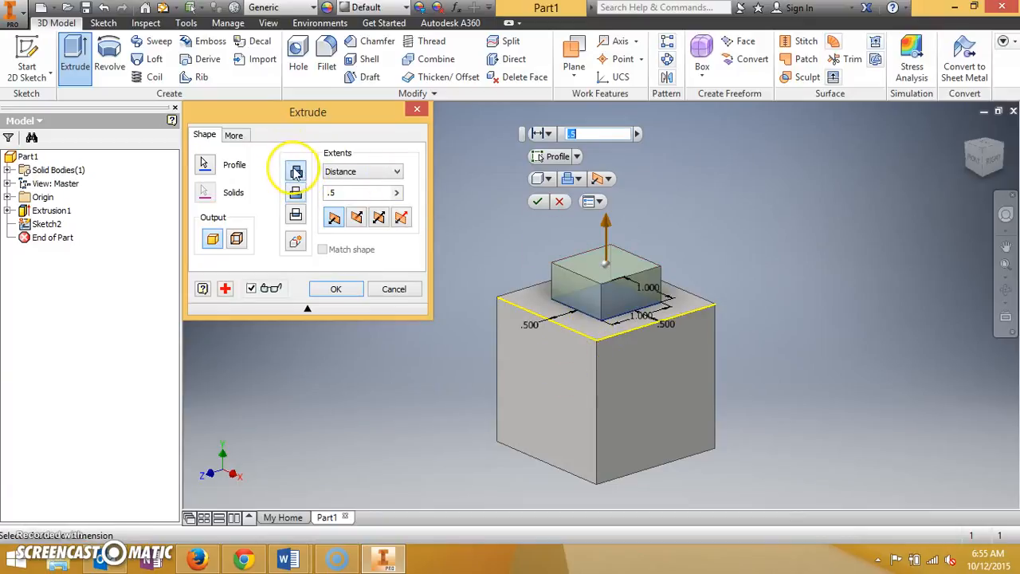
Try different extrusion depths with the direction arrow, set the distance to 0.5 in, and create the joined boss.
drag(603, 221, 605, 393)
drag(611, 431, 607, 225)
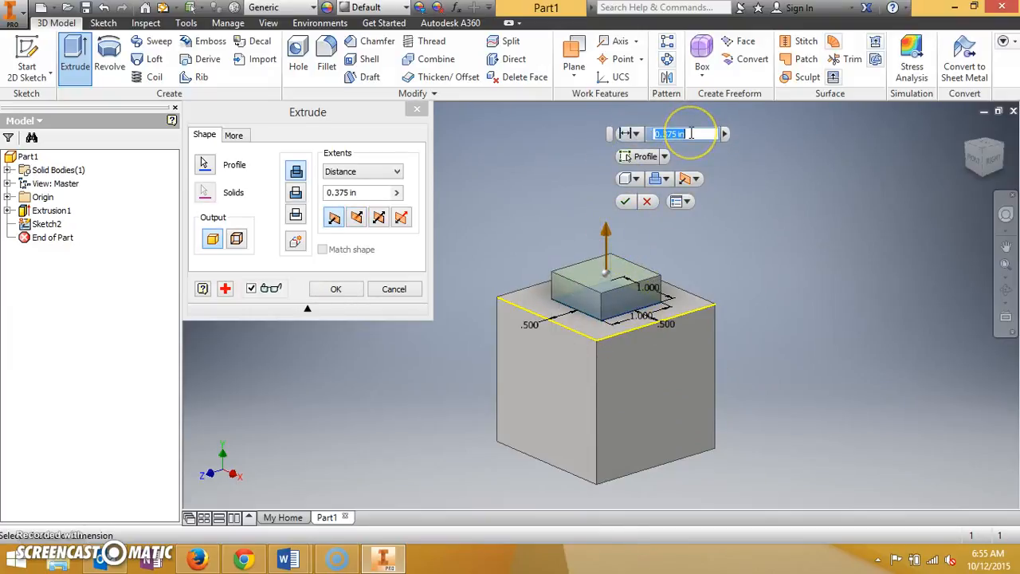
text(.5)
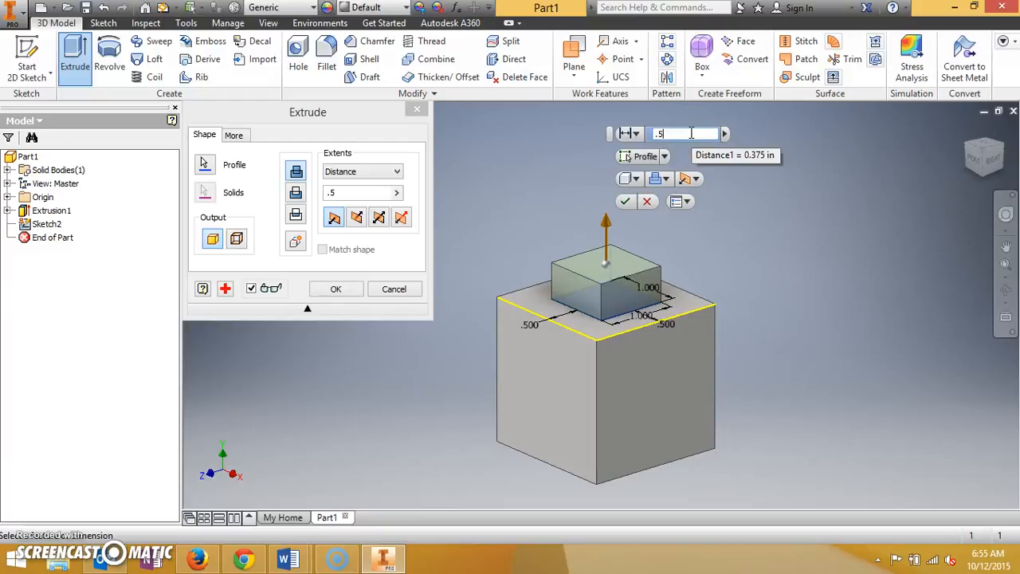
key(Return)
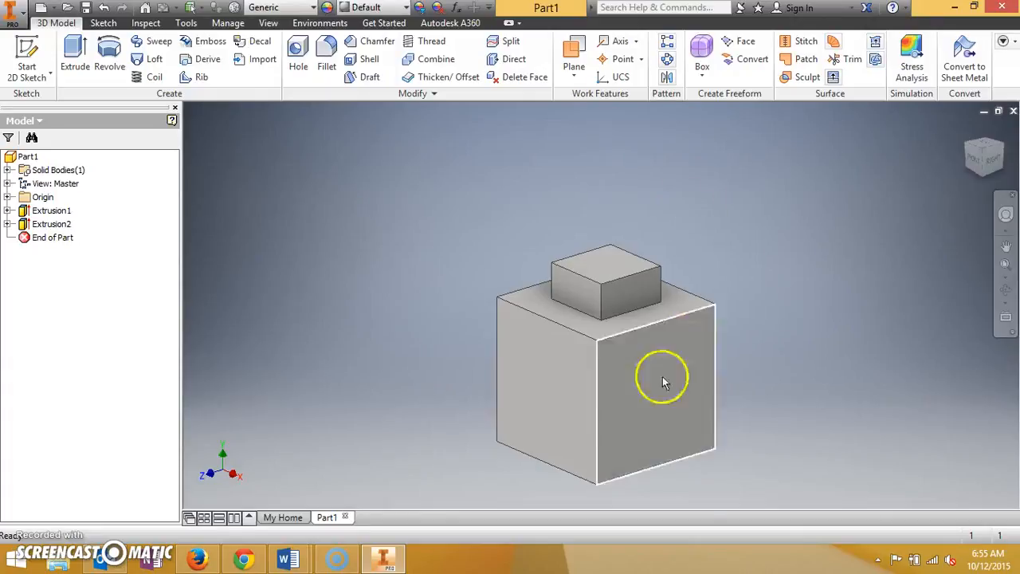
Start a sketch on the cube's front face and draw a 1 in diameter circle in its lower left area.
click(538, 392)
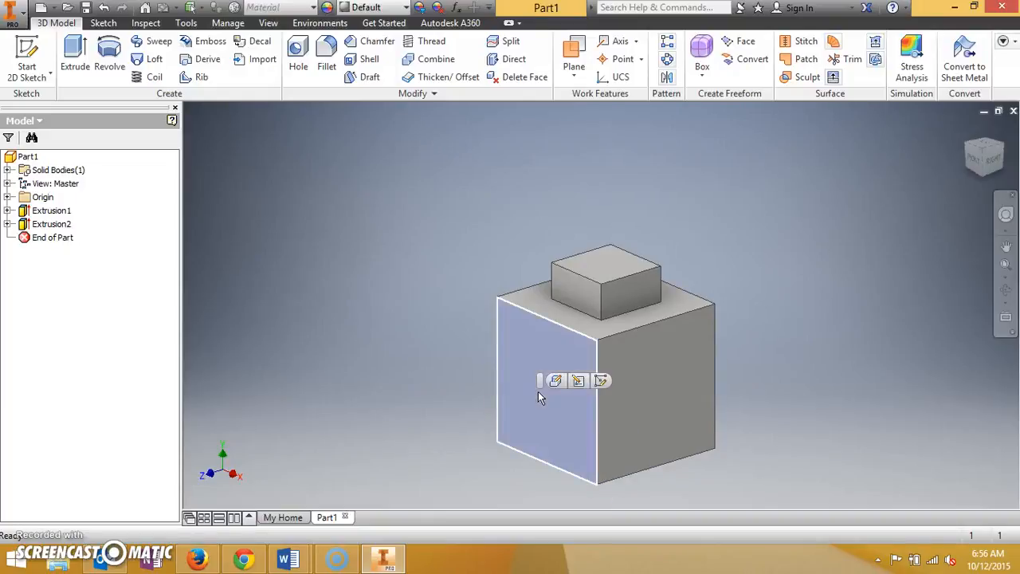
click(601, 381)
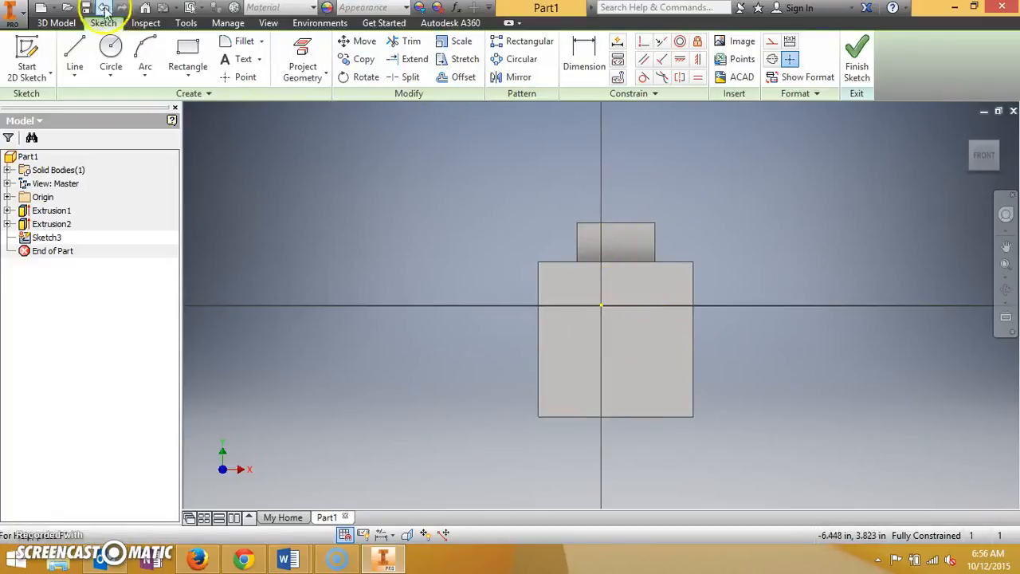
click(111, 51)
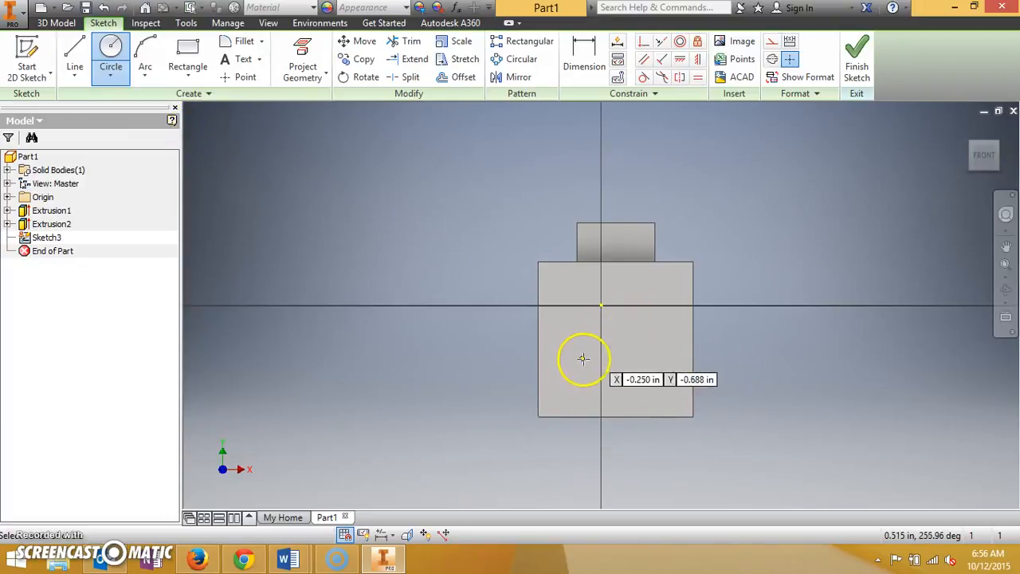
click(588, 353)
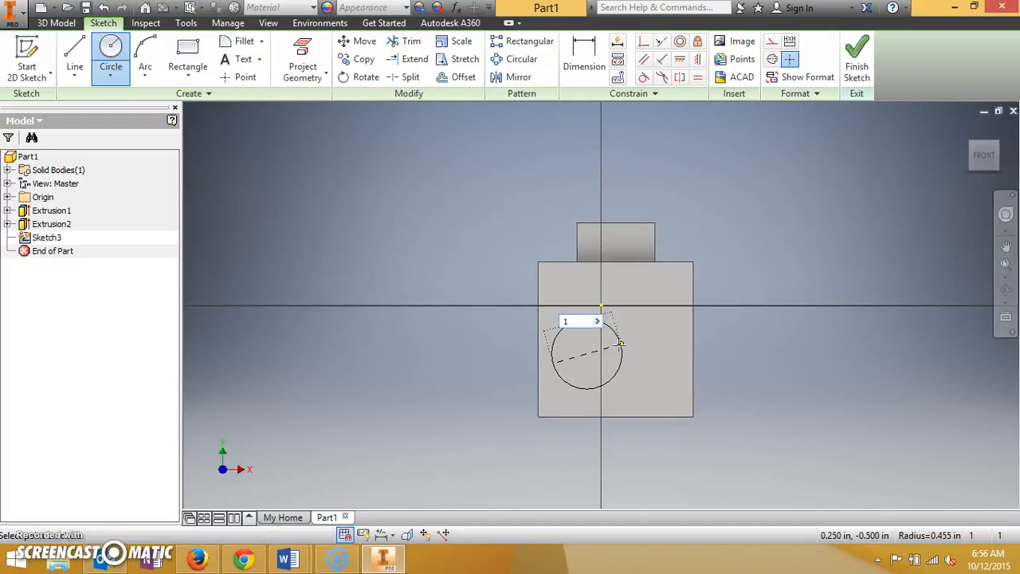
text(1)
key(Return)
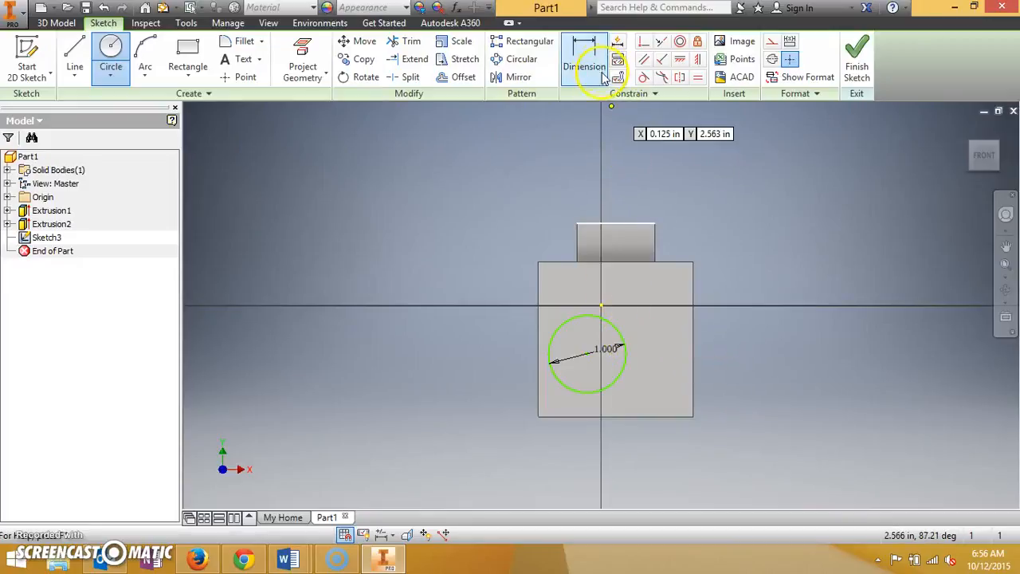
Dimension the circle's center 1 in horizontally from the front face's right edge.
click(584, 54)
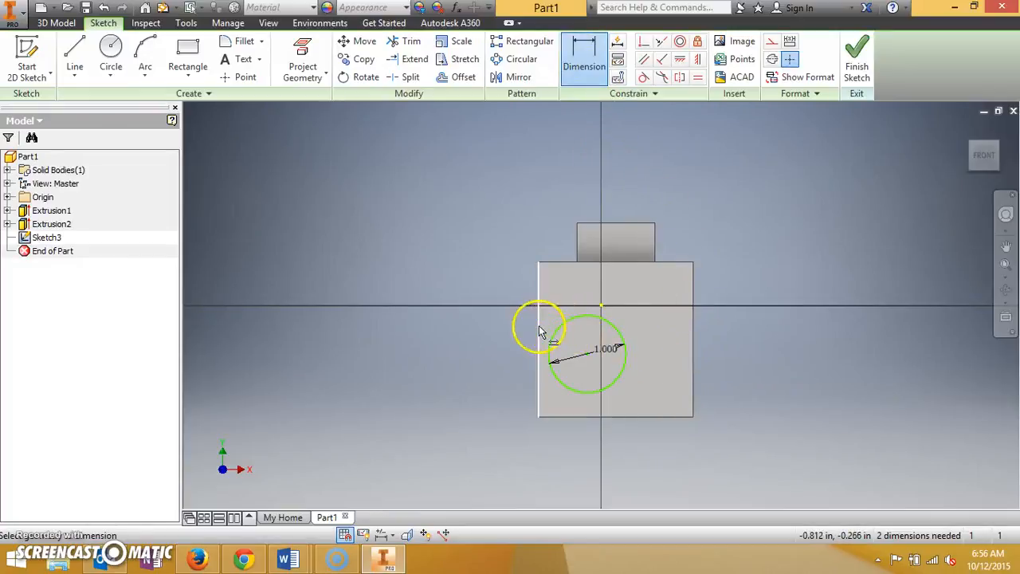
click(693, 360)
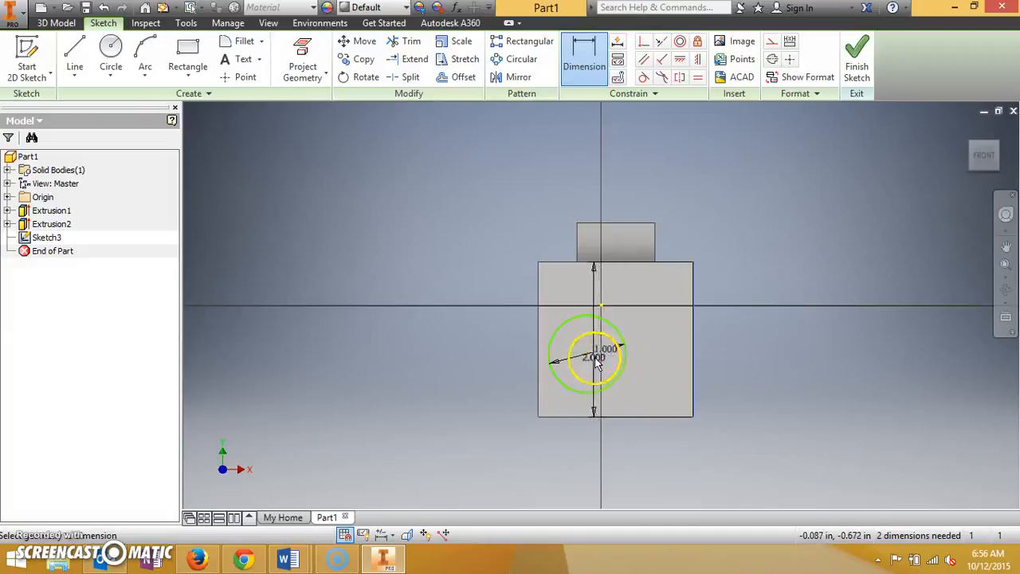
click(588, 357)
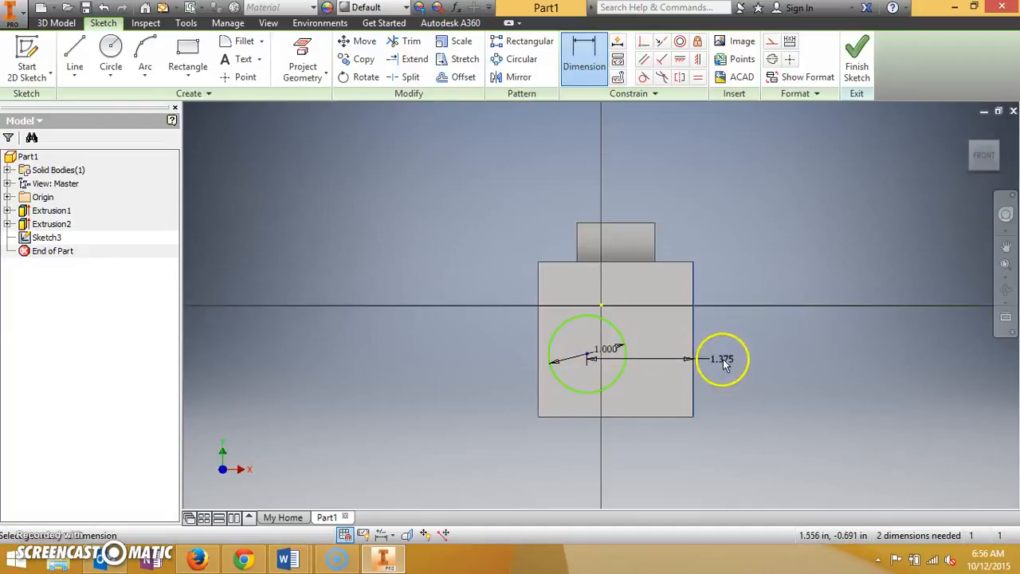
click(753, 344)
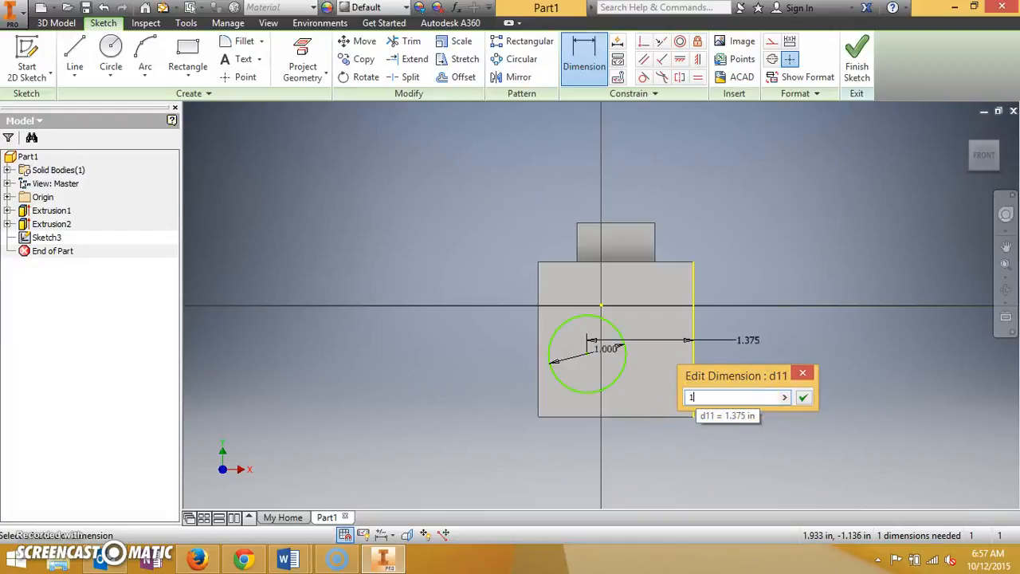
key(Return)
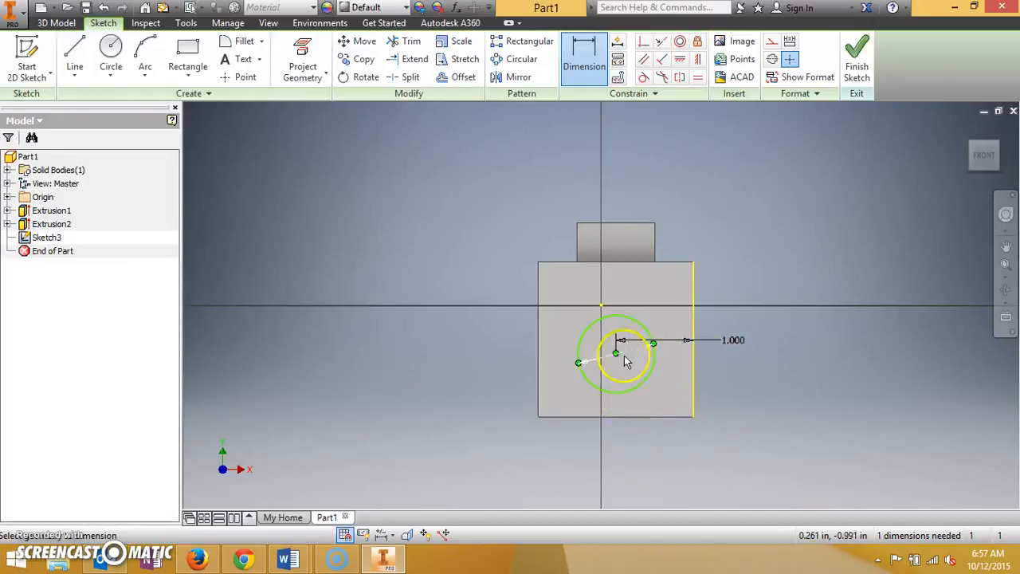
Dimension the circle's center 1 in vertically from the front face's bottom edge.
click(614, 416)
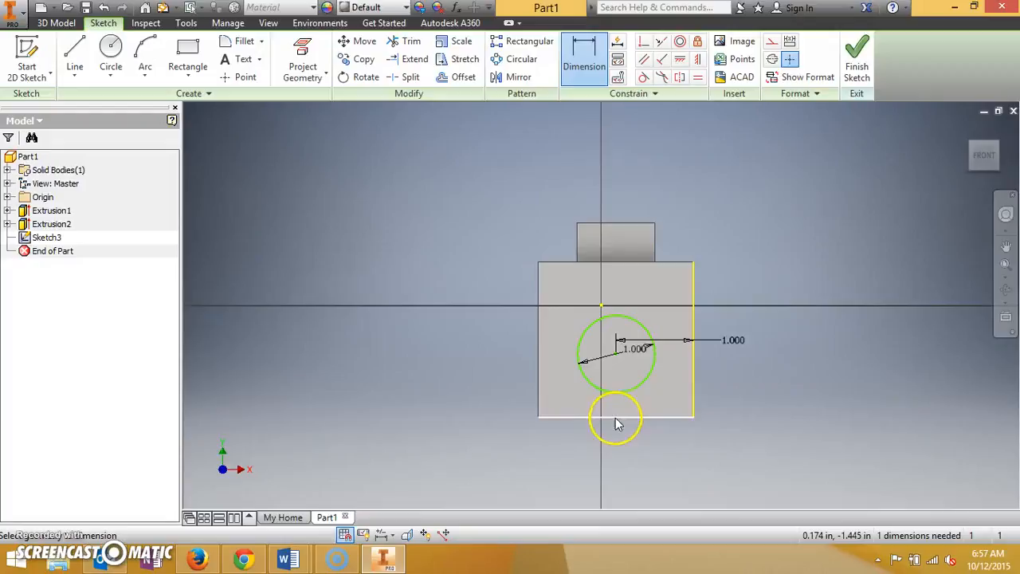
click(619, 361)
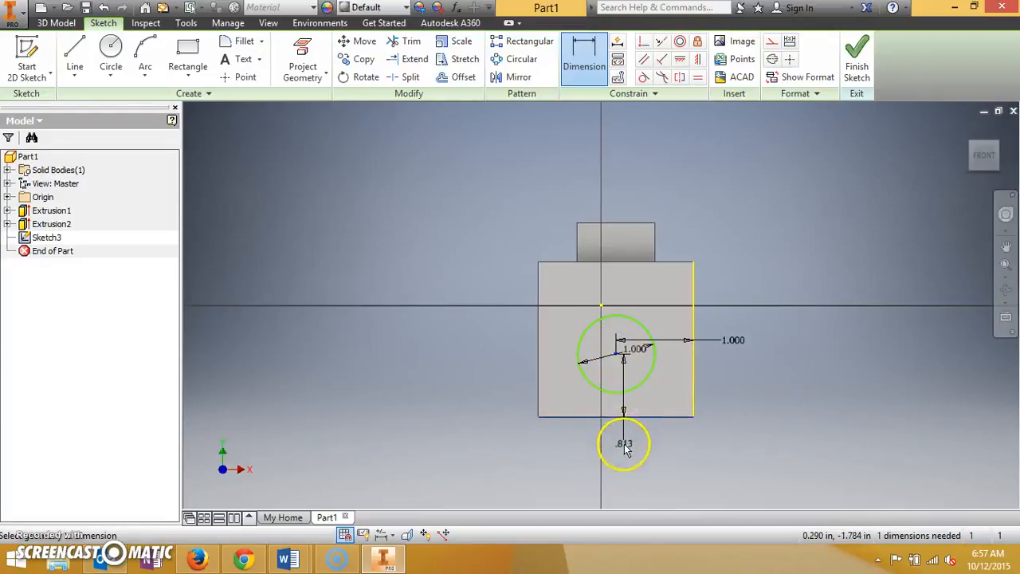
click(631, 464)
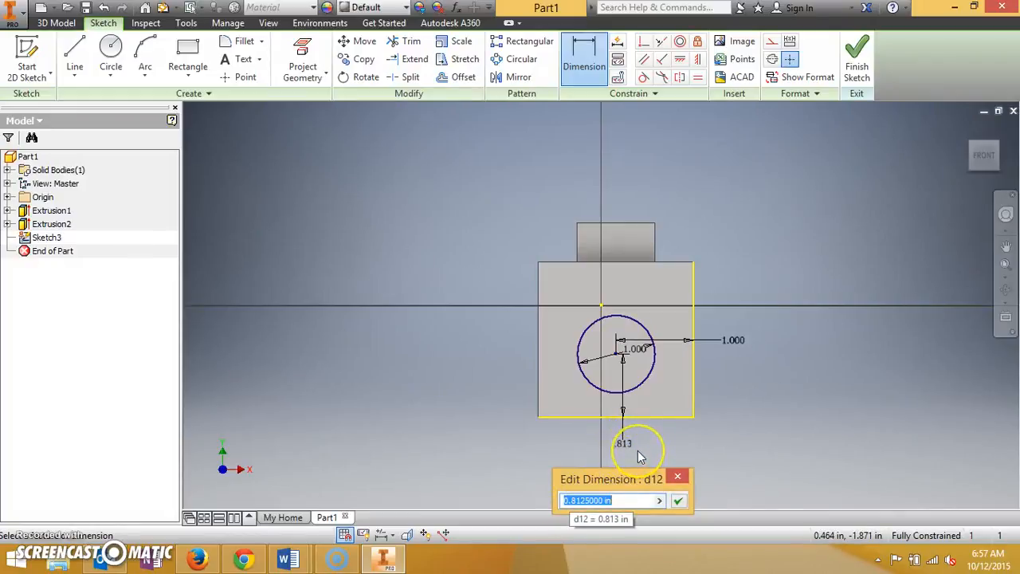
text(1)
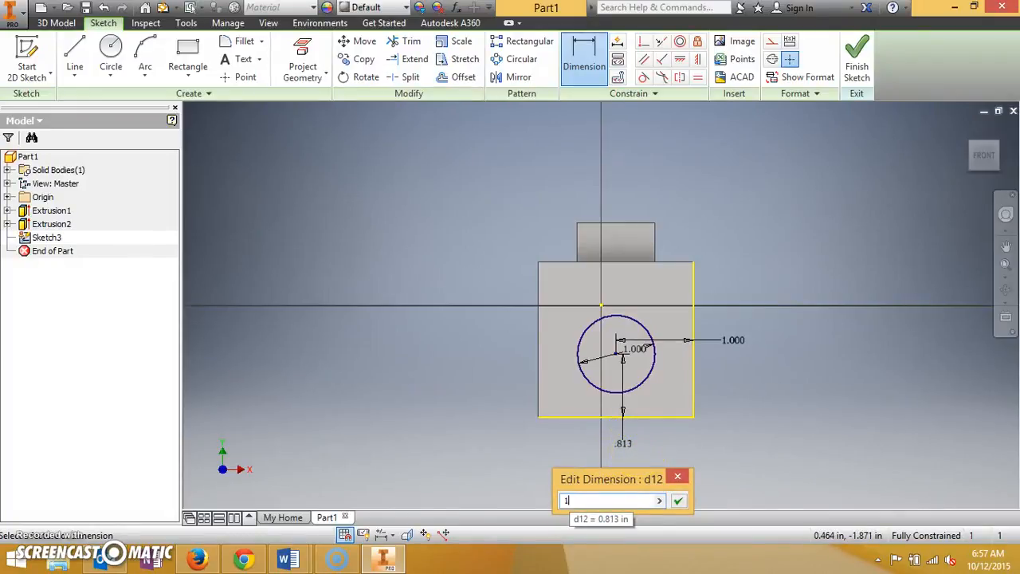
key(Return)
click(692, 437)
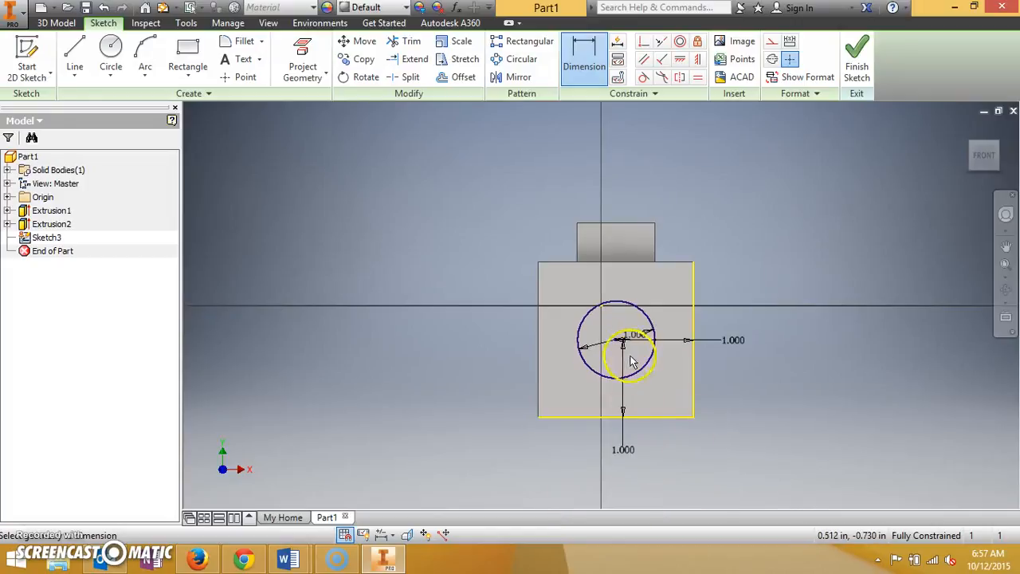
click(656, 346)
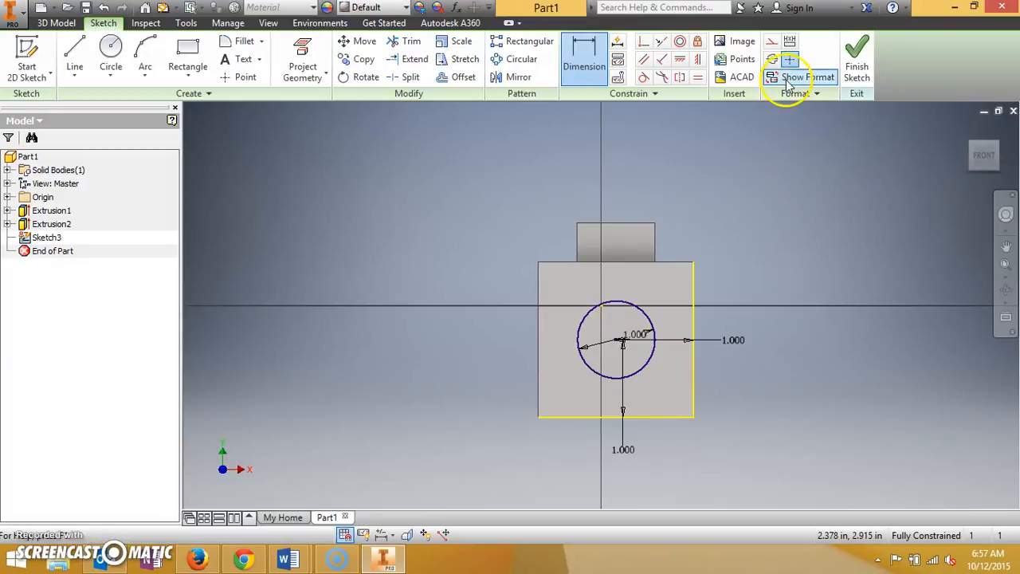
Finish the sketch and cut the circle 0.5 in deep into the cube's front face with Extrude.
click(853, 72)
click(856, 68)
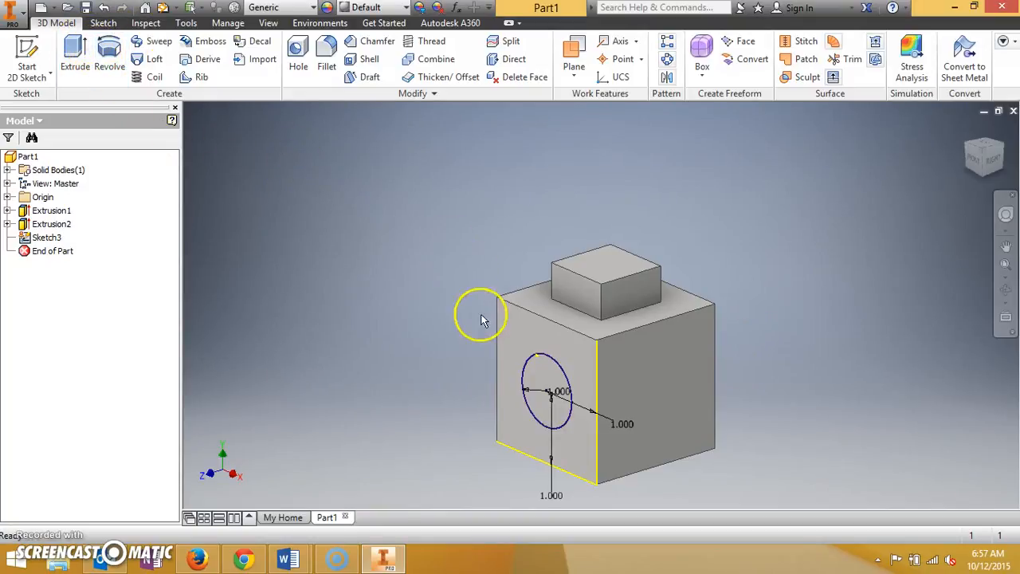
click(76, 53)
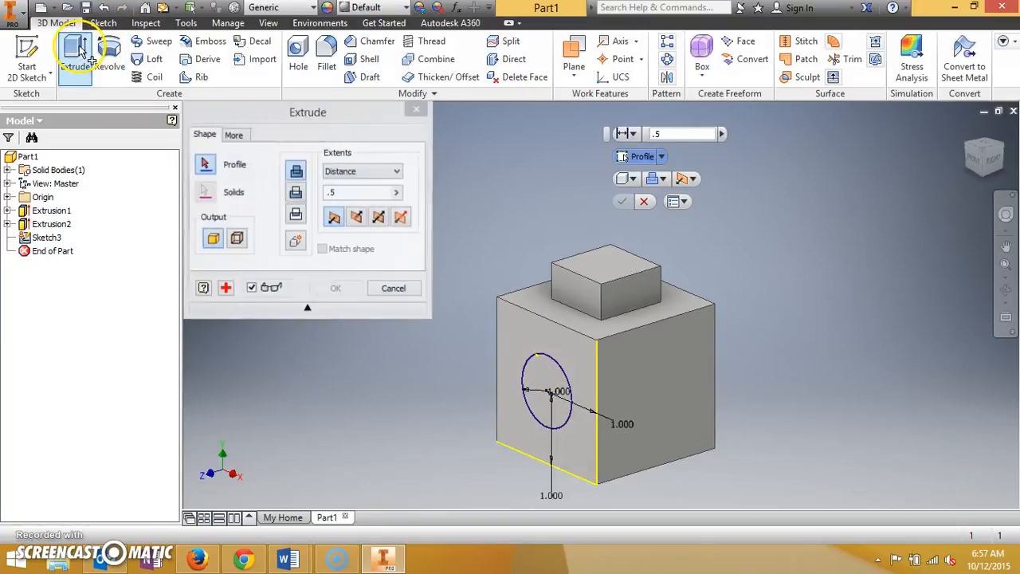
click(542, 376)
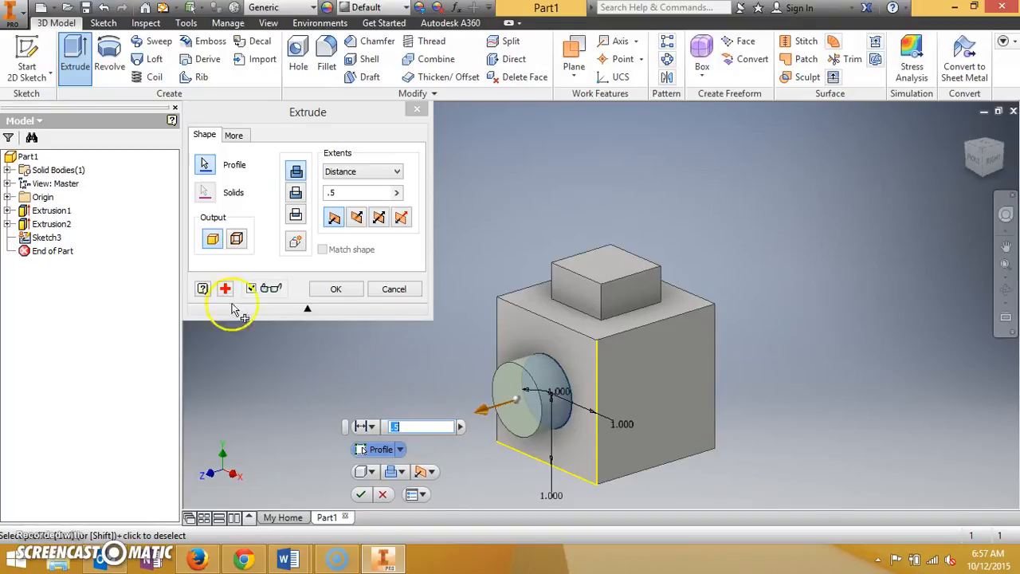
click(296, 195)
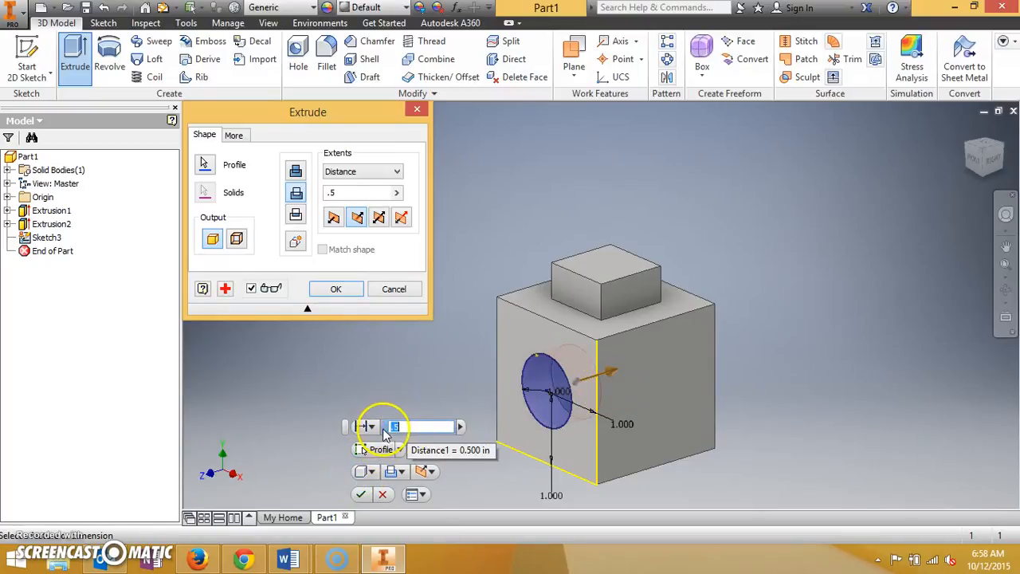
click(338, 288)
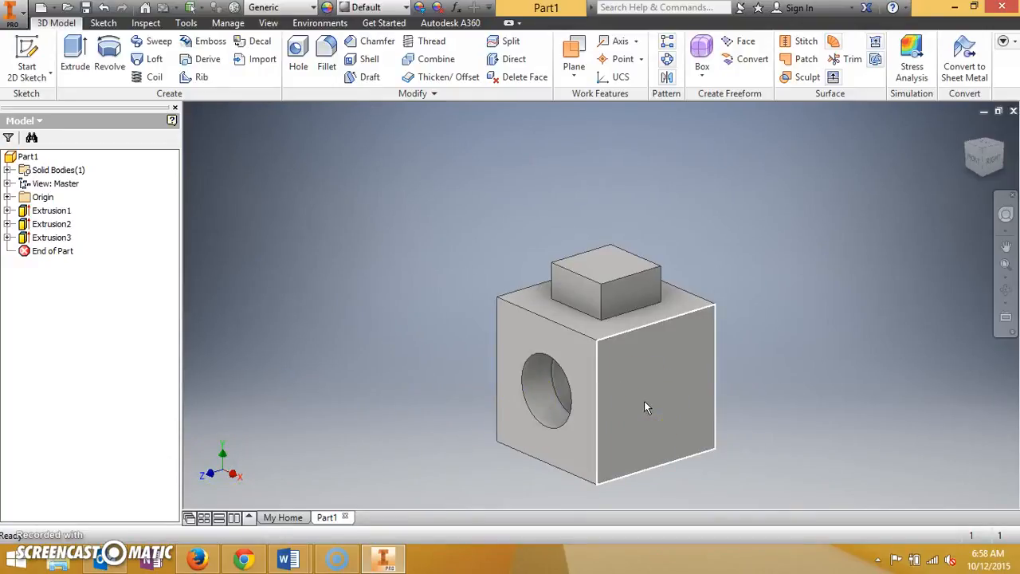
Start a sketch on the cube's right face and draw a 1 in diameter circle near its middle.
mouse_move(646, 406)
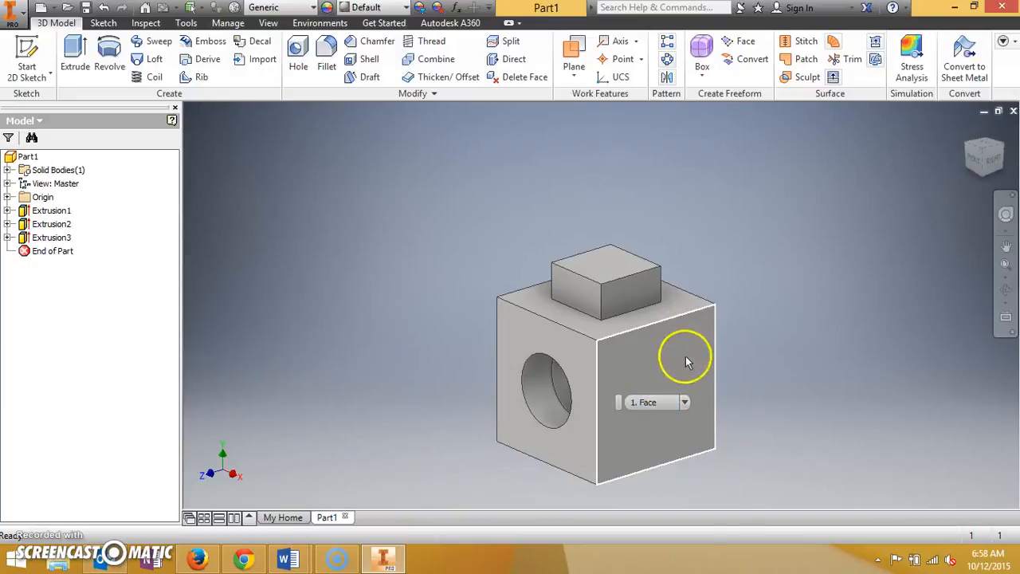
click(635, 380)
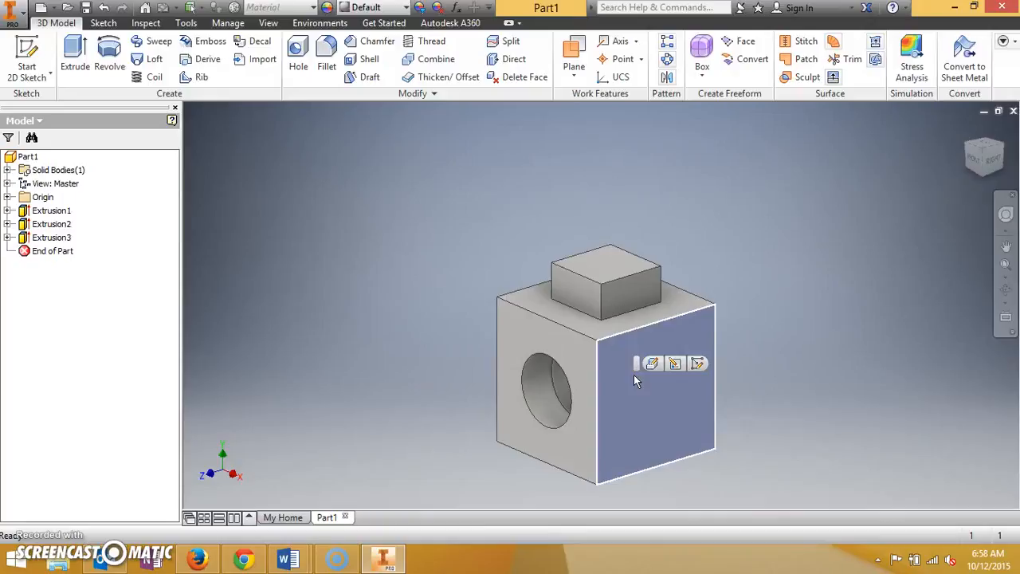
click(698, 364)
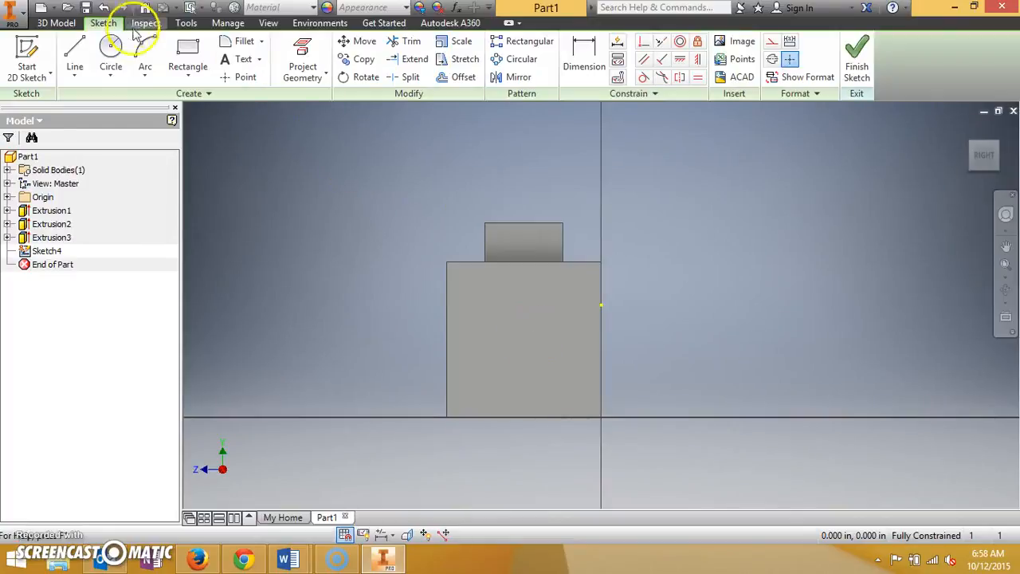
click(111, 54)
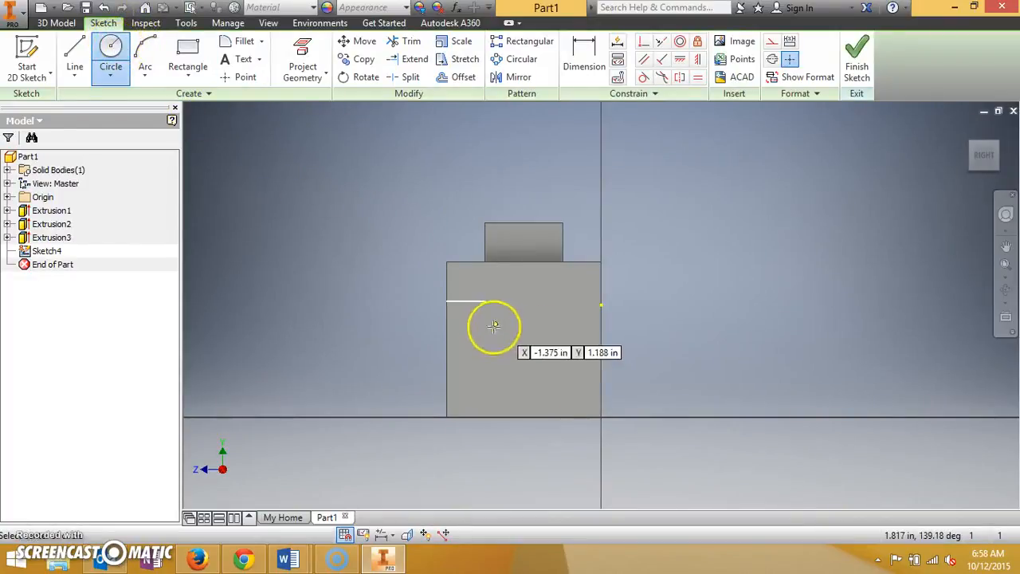
click(523, 344)
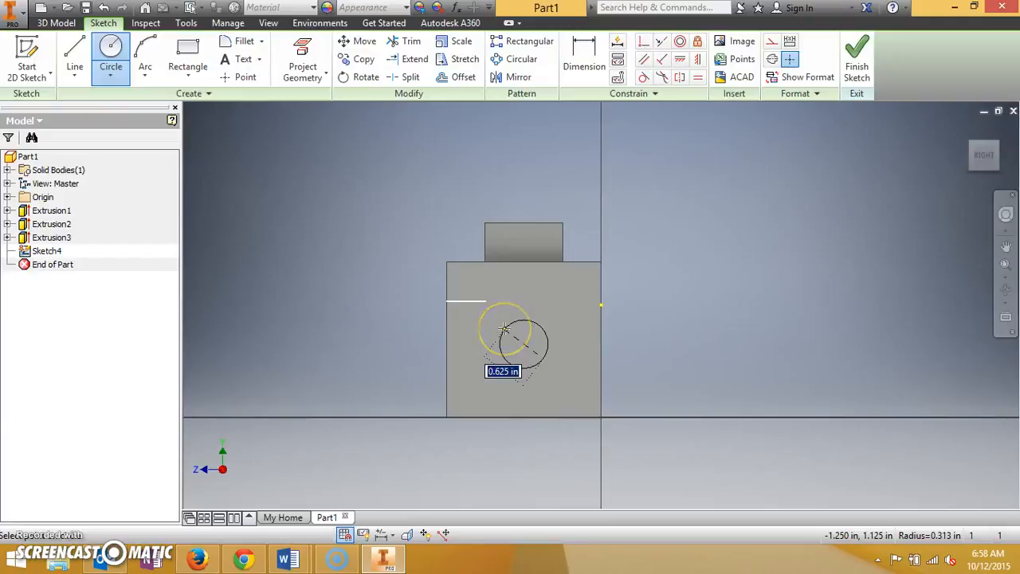
text(1)
key(Return)
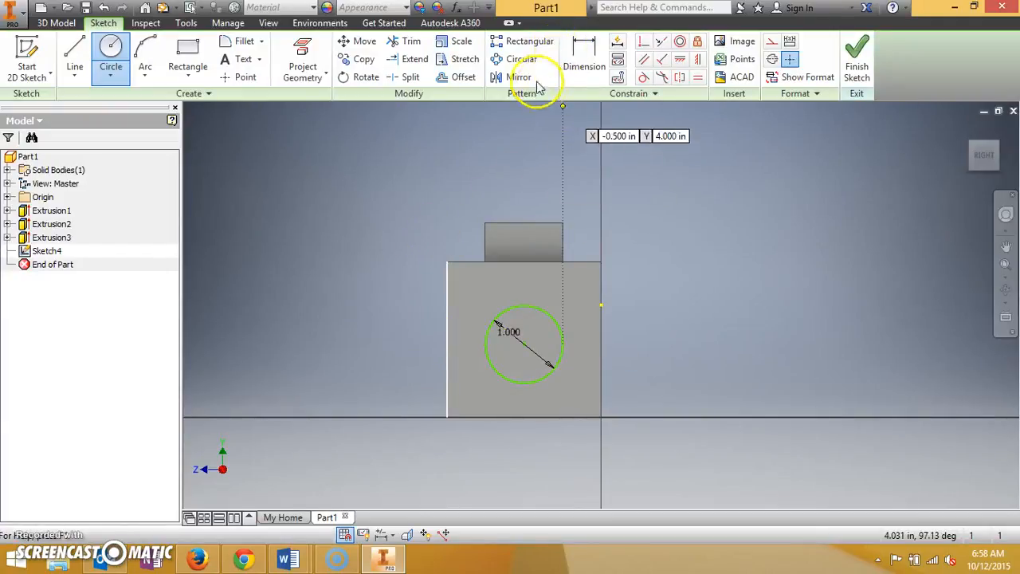
Dimension the circle's center 1 in horizontally from the right face's left vertical edge.
click(584, 54)
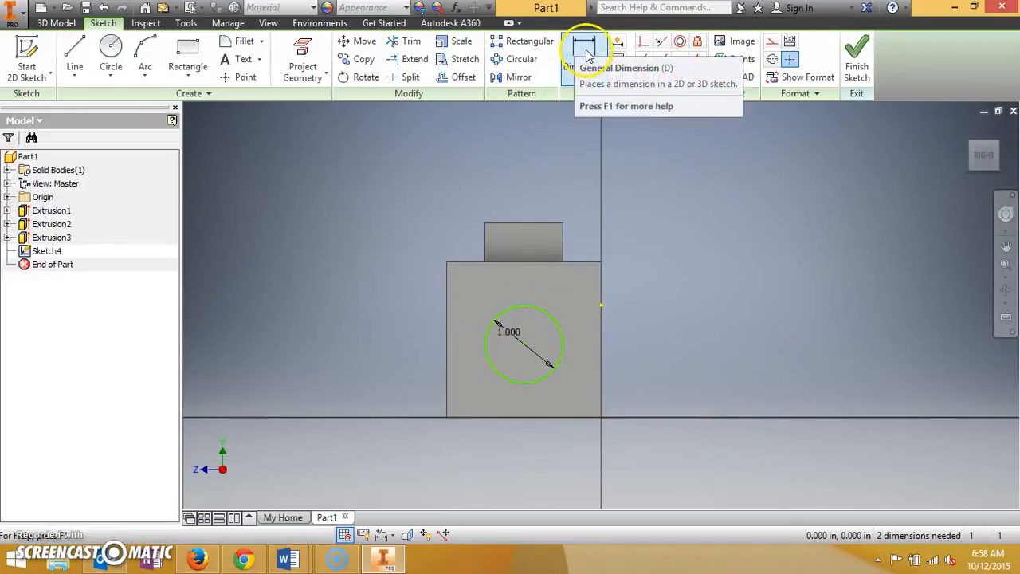
click(447, 342)
click(525, 348)
click(405, 343)
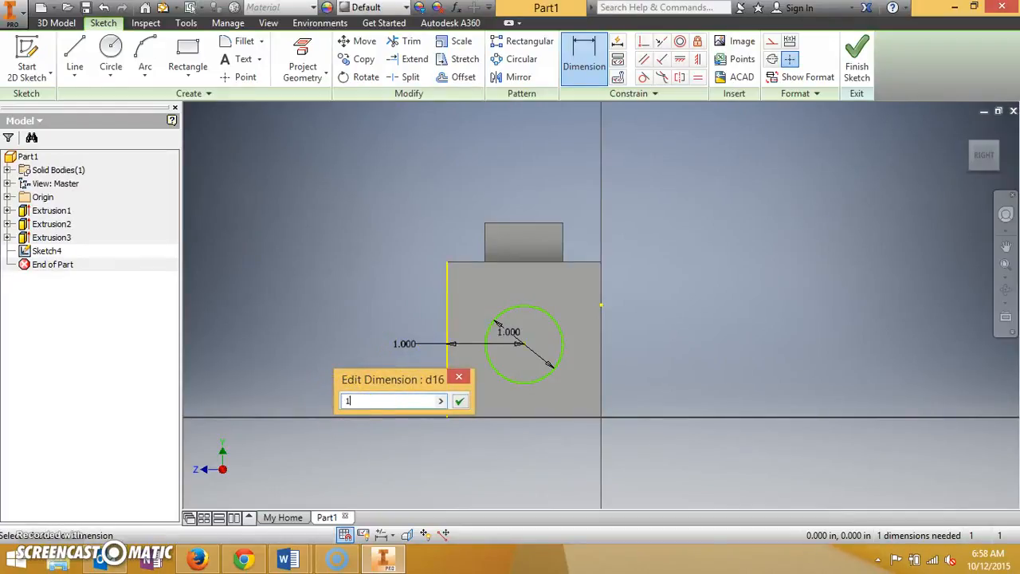
key(Return)
click(330, 343)
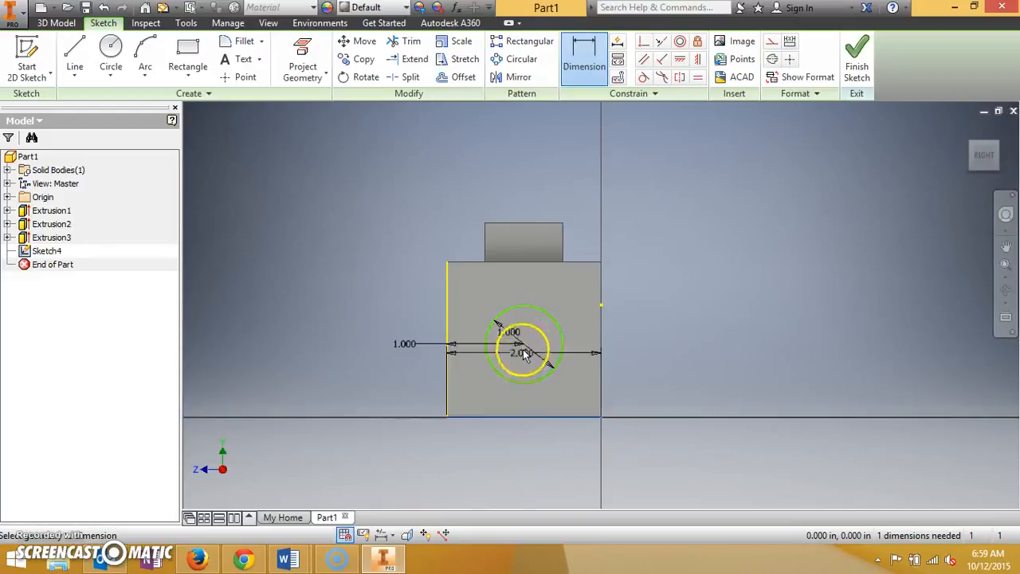
click(528, 418)
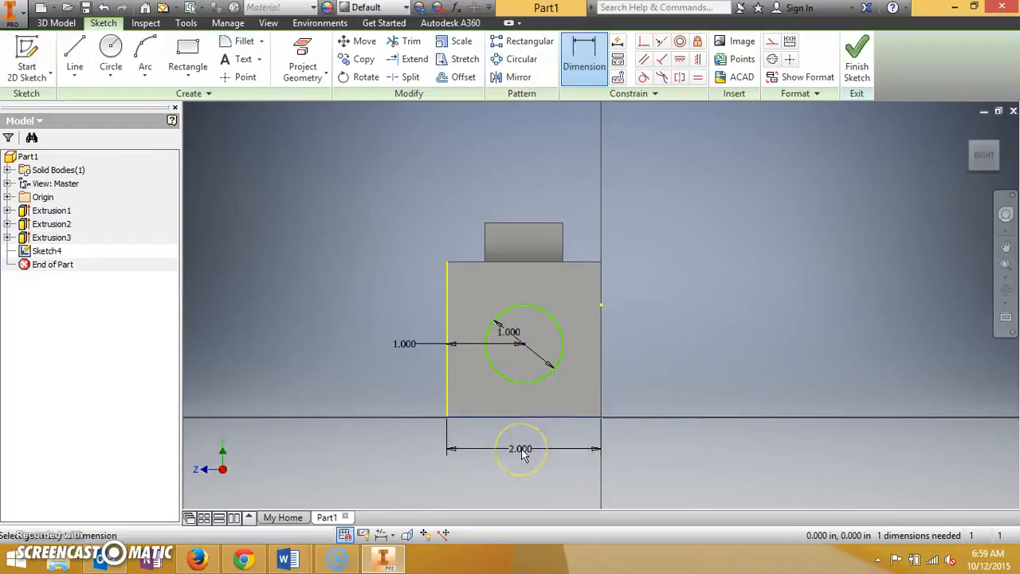
key(Escape)
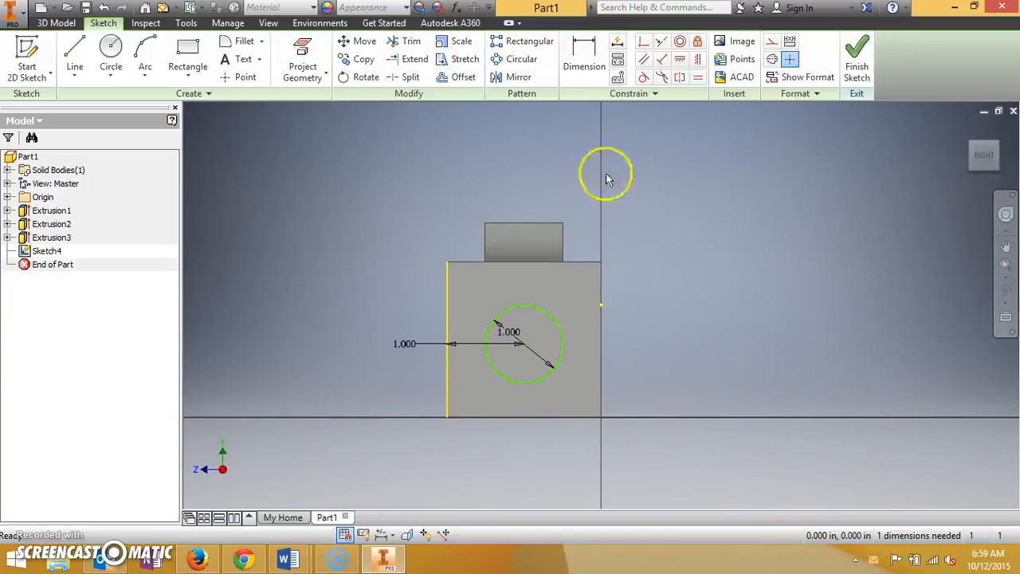
click(583, 55)
click(1009, 28)
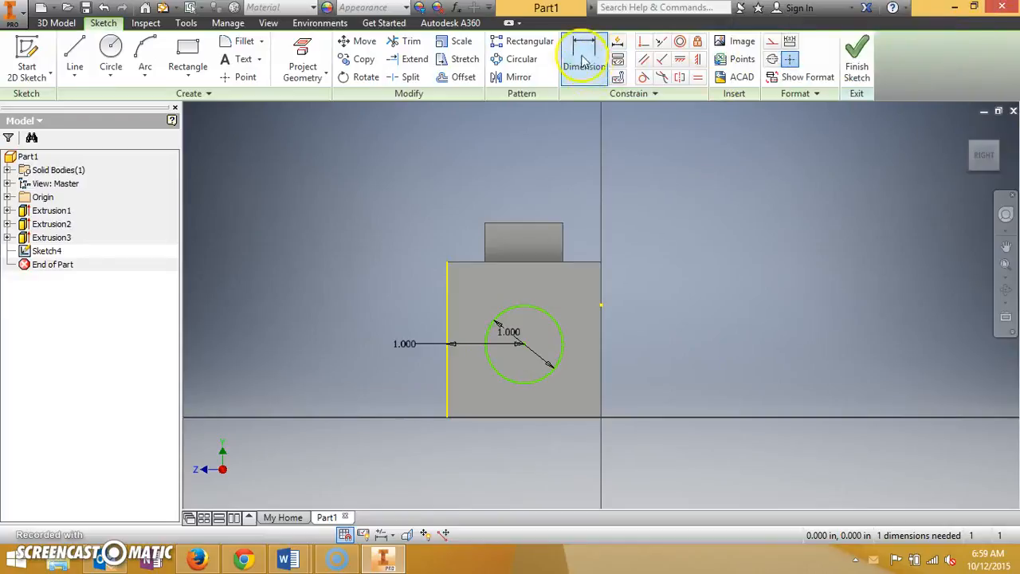
Dimension the circle's center 1 in vertically from the right face's top edge.
click(580, 67)
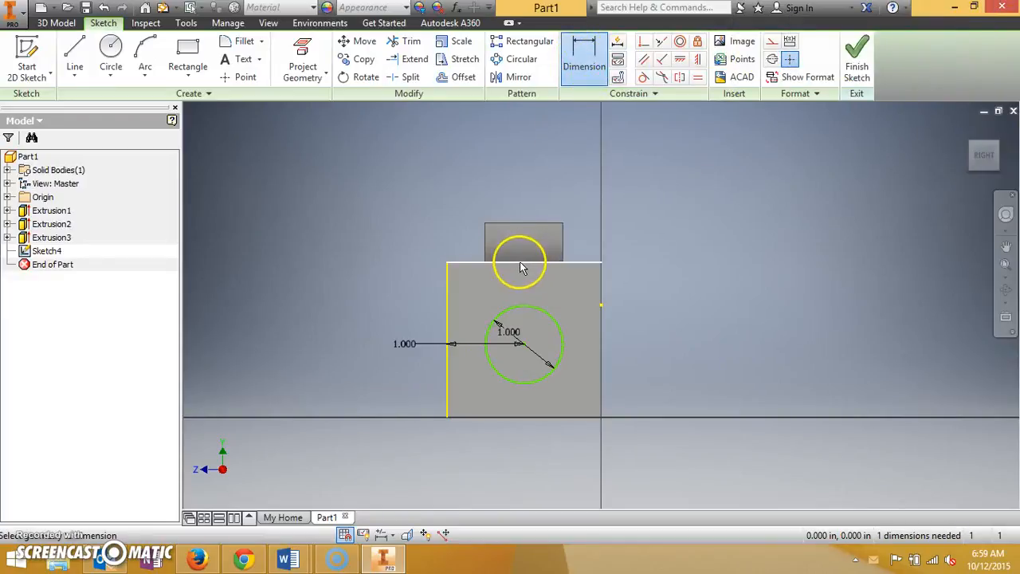
click(518, 344)
click(520, 182)
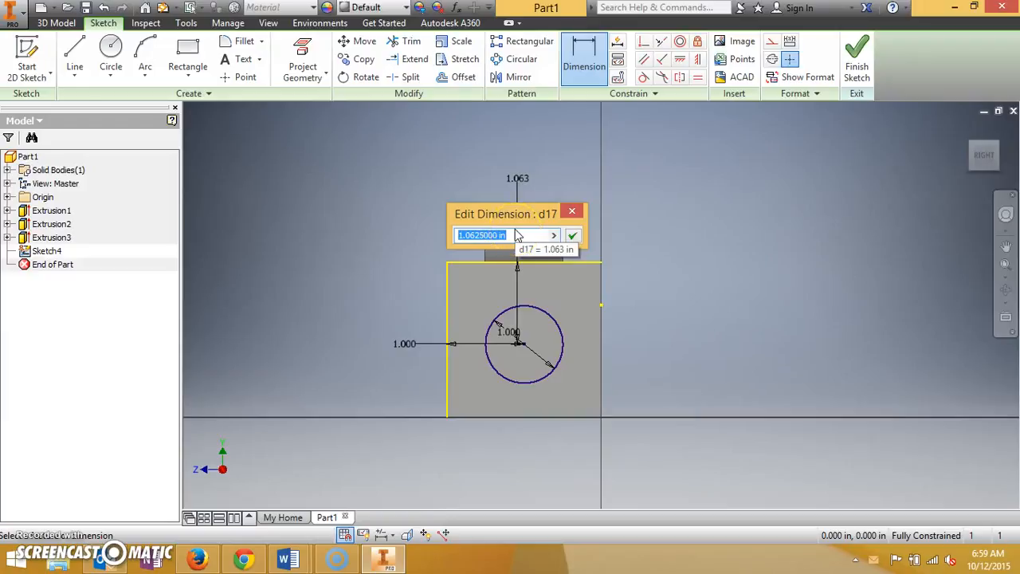
text(1)
key(Return)
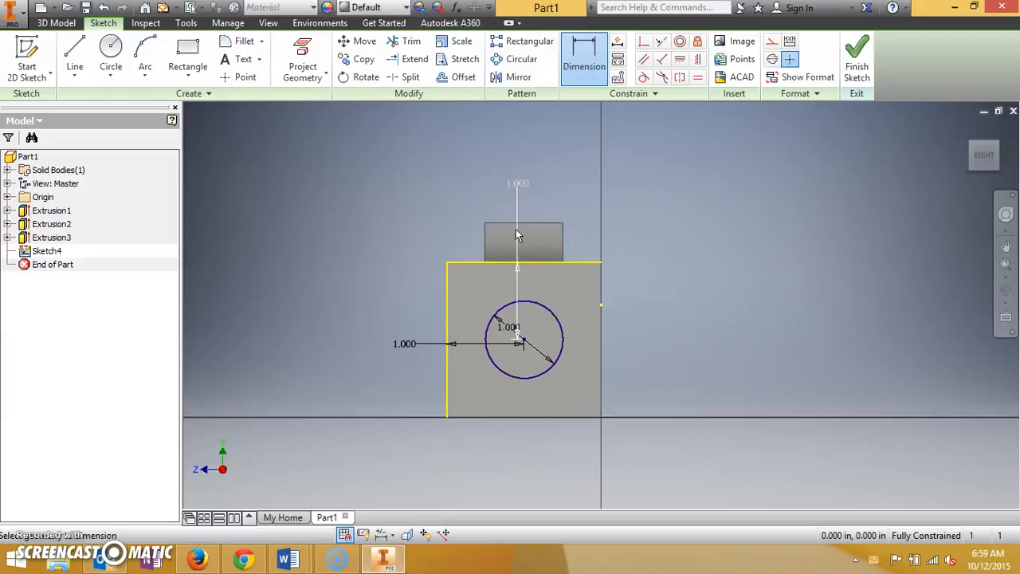
Finish the sketch and extrude the circle 0.5 in outward from the cube's right face as a joined boss.
click(858, 58)
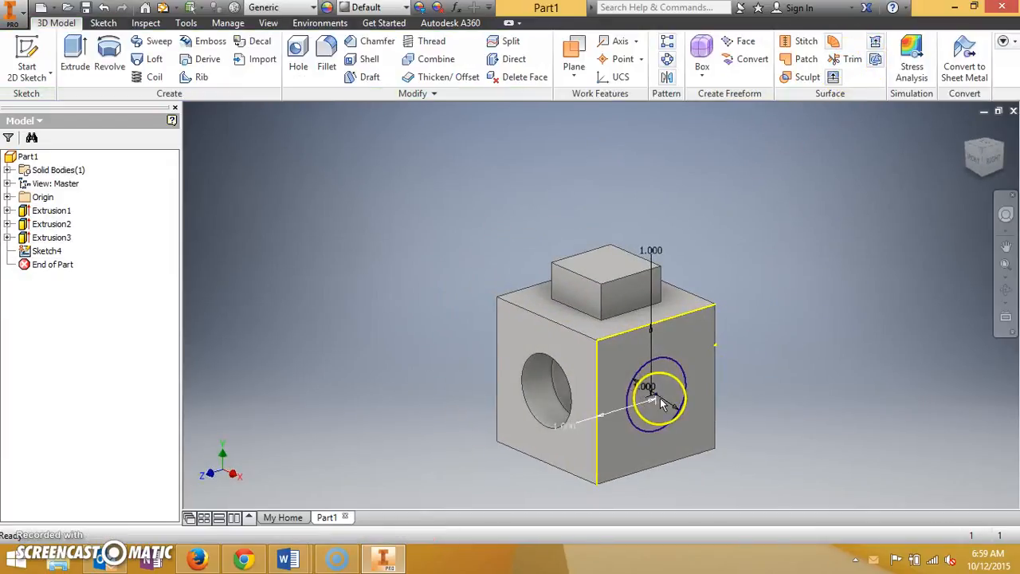
click(687, 408)
click(69, 51)
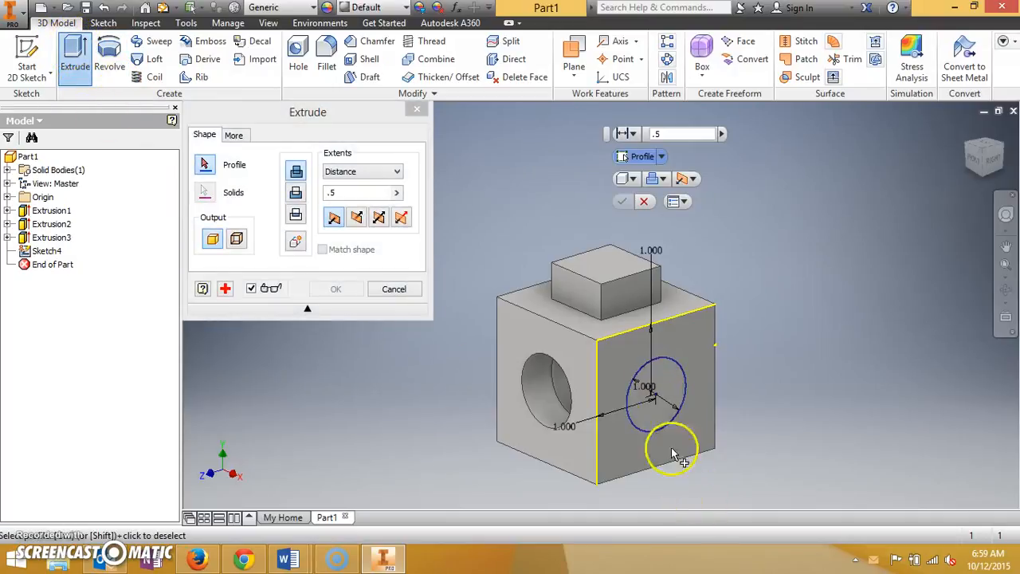
click(660, 378)
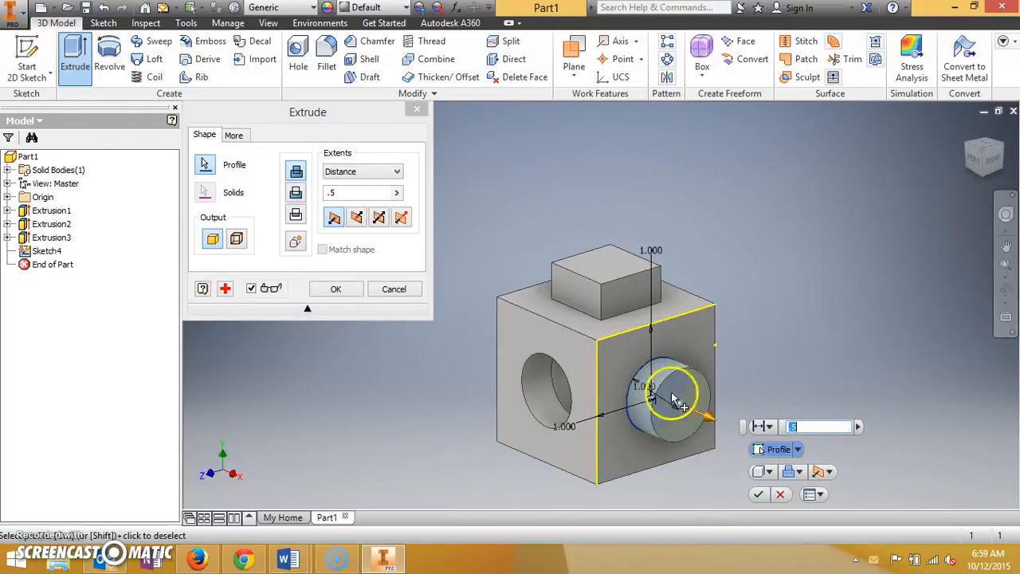
key(Return)
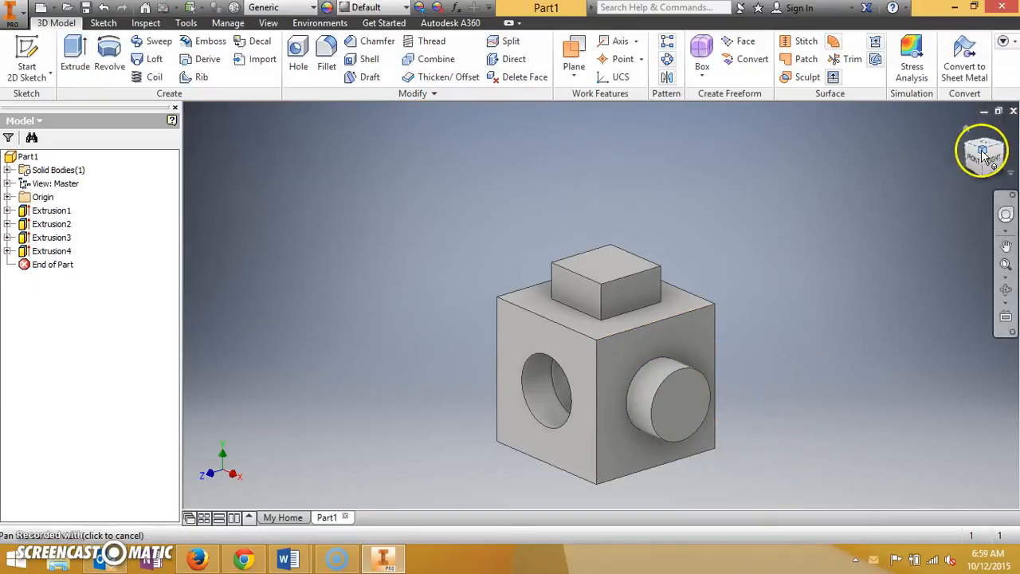
mouse_move(972, 148)
mouse_down()
mouse_move(933, 141)
mouse_move(811, 202)
mouse_move(874, 279)
mouse_move(947, 246)
mouse_move(965, 194)
mouse_move(913, 146)
mouse_move(877, 173)
mouse_move(898, 183)
mouse_up()
click(966, 129)
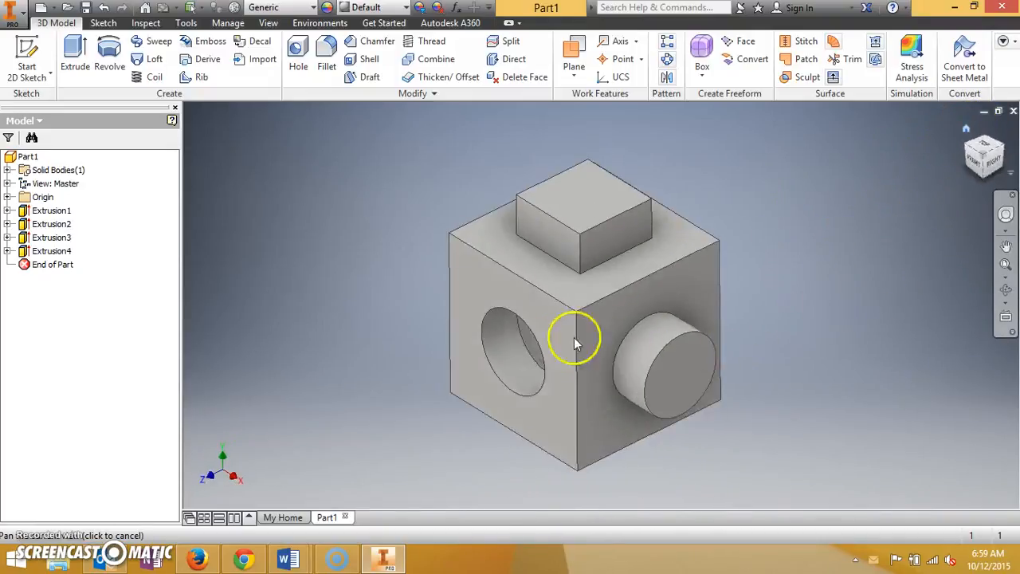